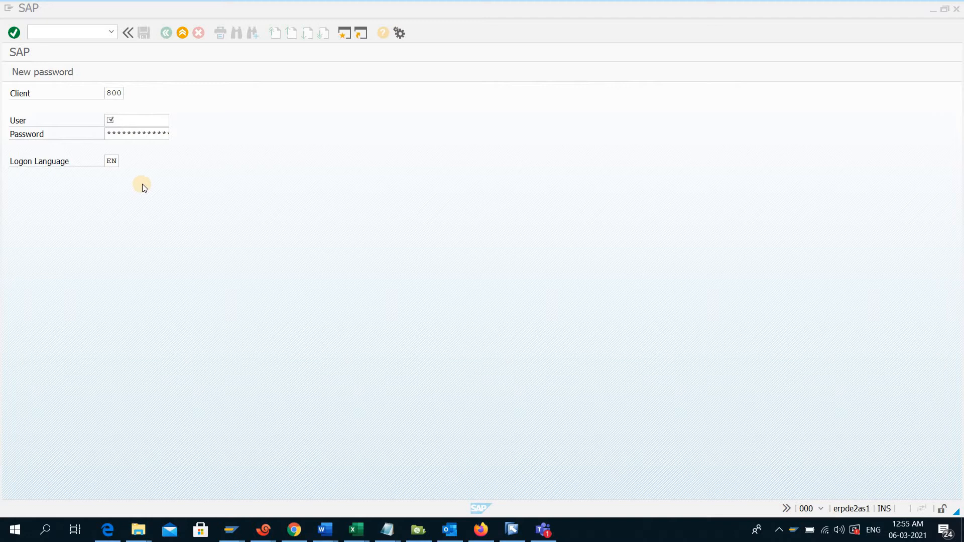
Log on to client 800 with the user ID and the account password
click(153, 119)
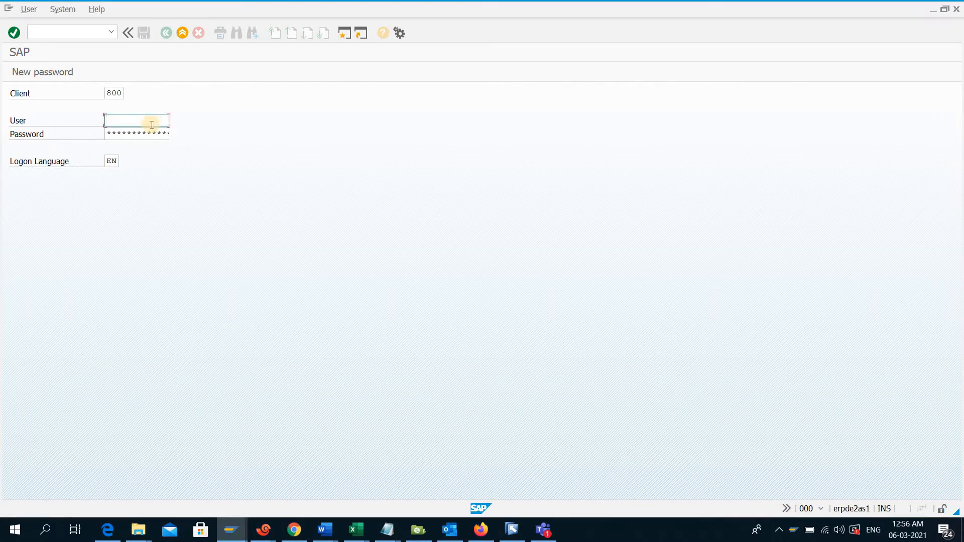
key(Down)
key(Down)
key(Return)
key(Tab)
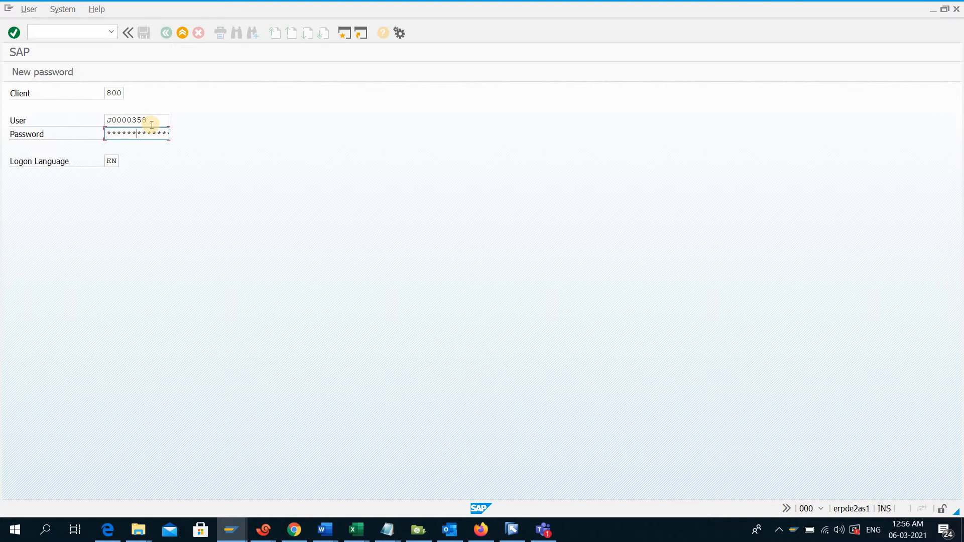
key(Return)
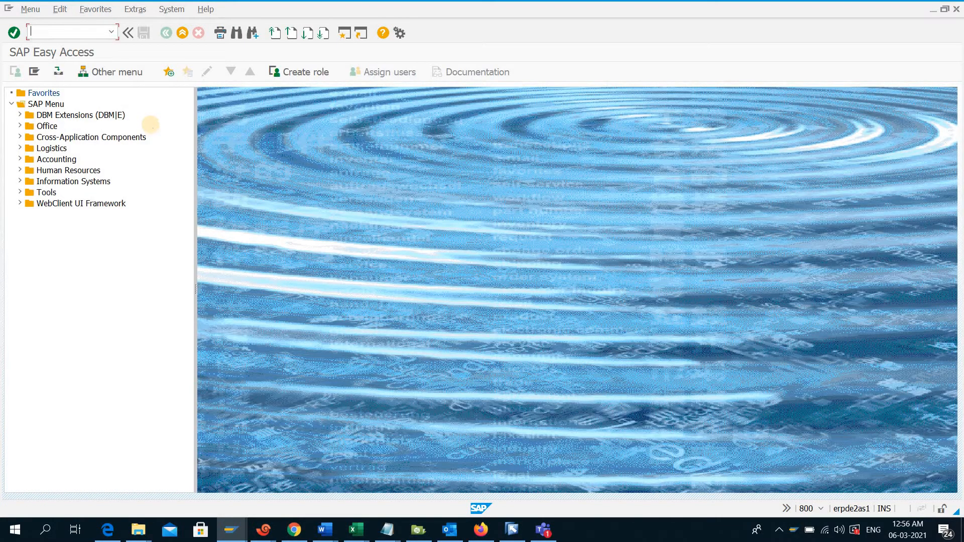
Open user maintenance with transaction su01 and start creating a new user named test123
text(su01)
key(Return)
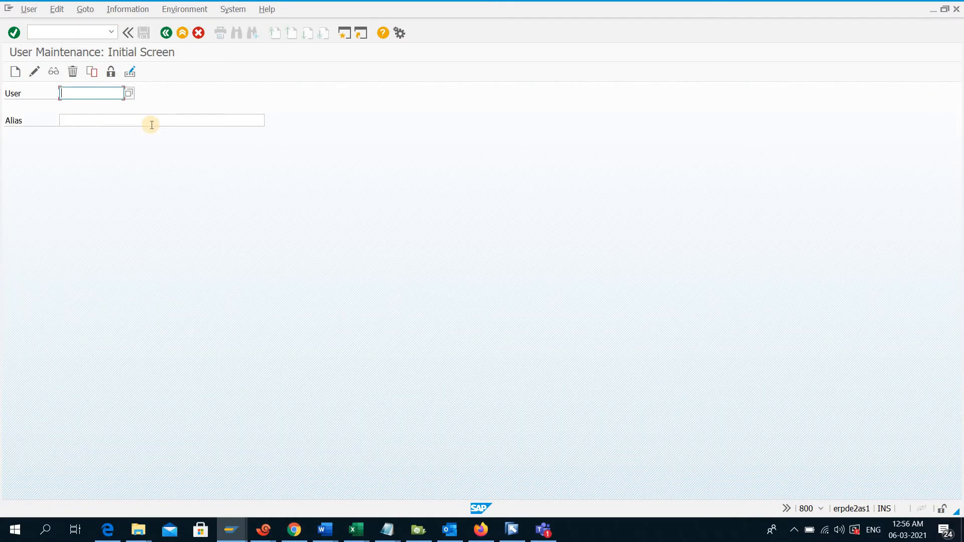
key(BackSpace)
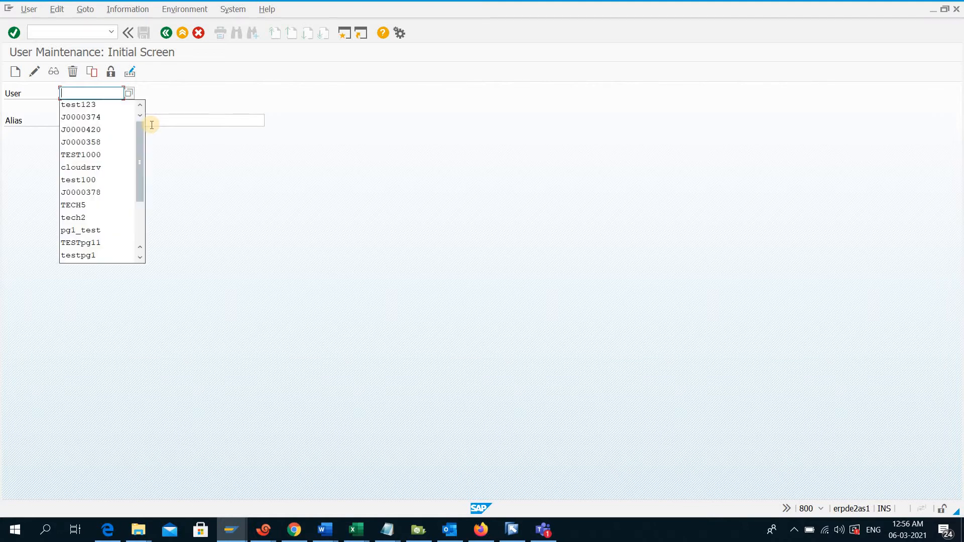
key(Down)
key(Return)
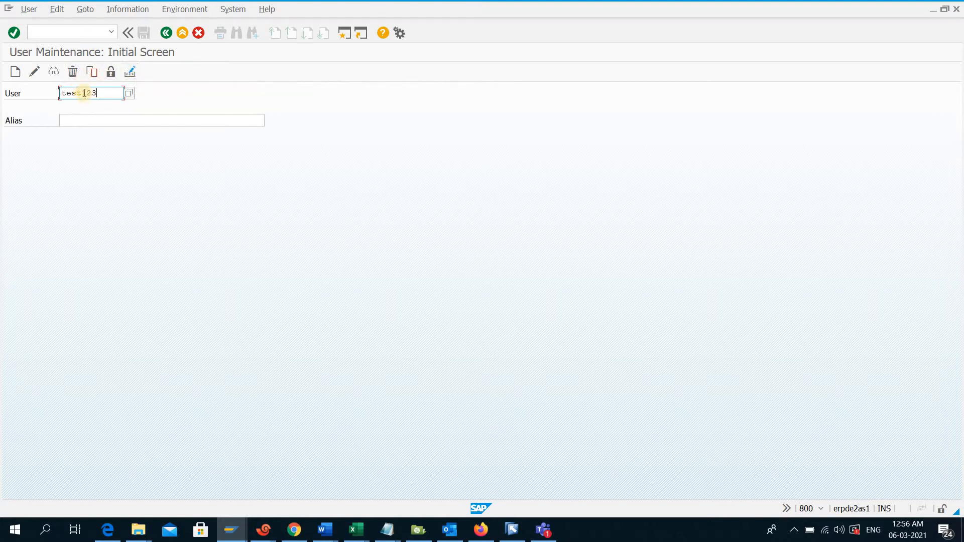
click(99, 95)
drag(100, 95, 53, 99)
click(102, 94)
click(15, 74)
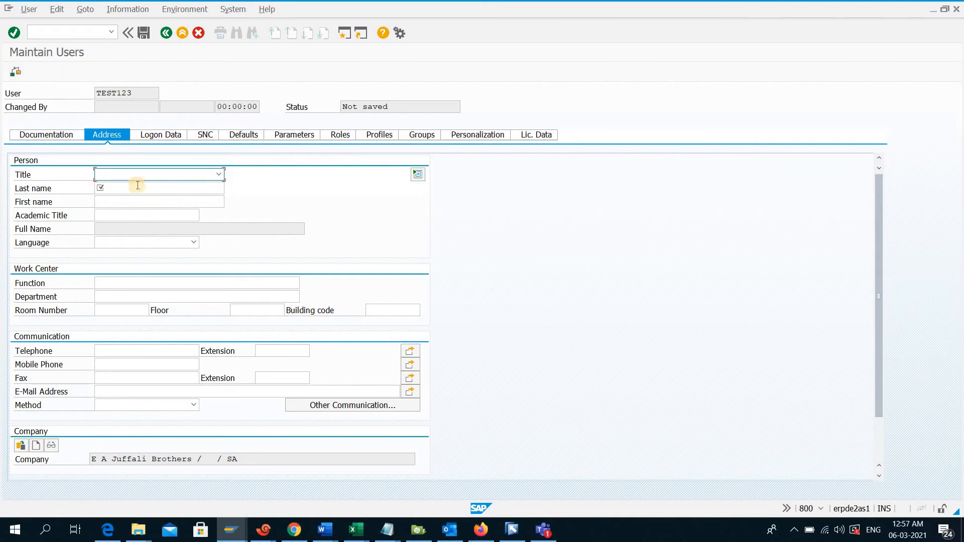
Set the new user's last name to test in the address data and check the assigned company
click(137, 187)
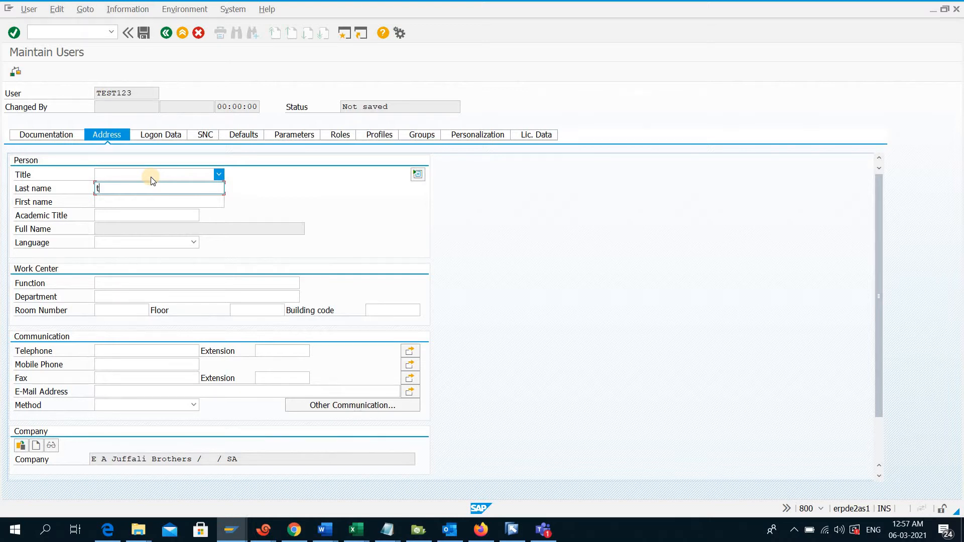
text(est)
key(Return)
drag(242, 459, 81, 458)
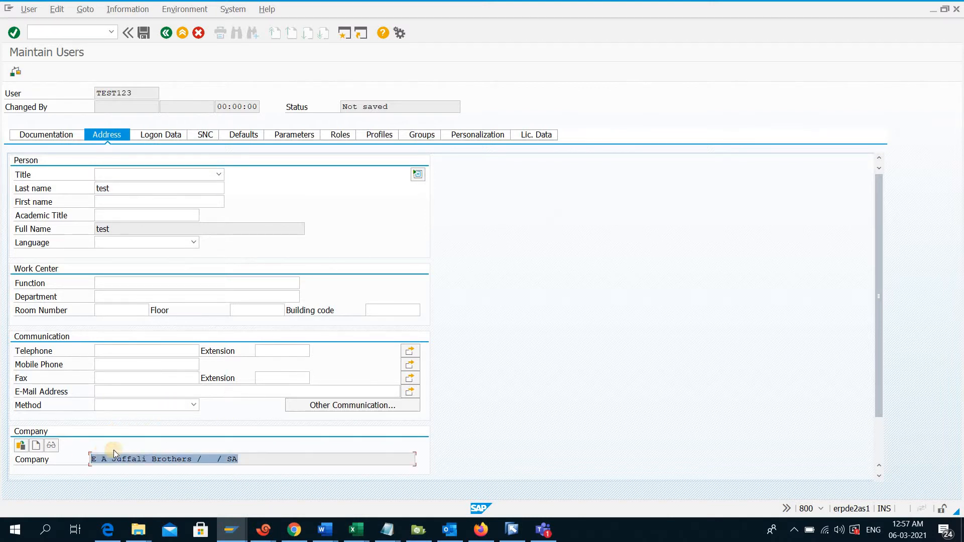
Examine the available user types in the logon data, keeping Dialog
click(172, 135)
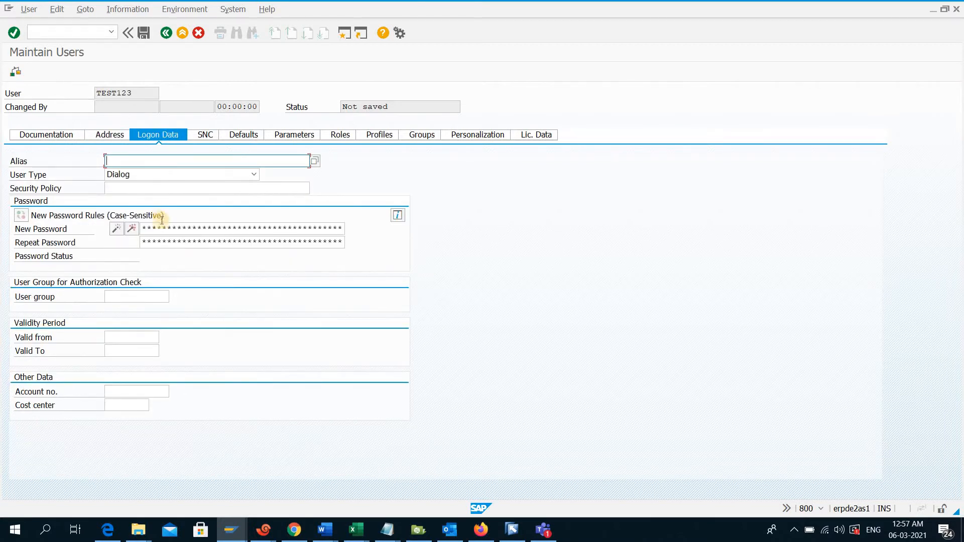
click(194, 174)
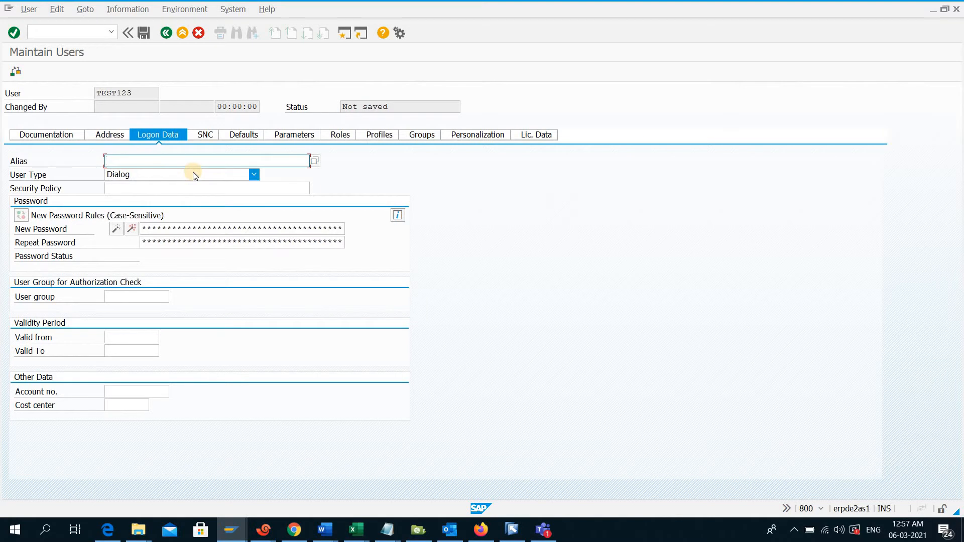
click(195, 174)
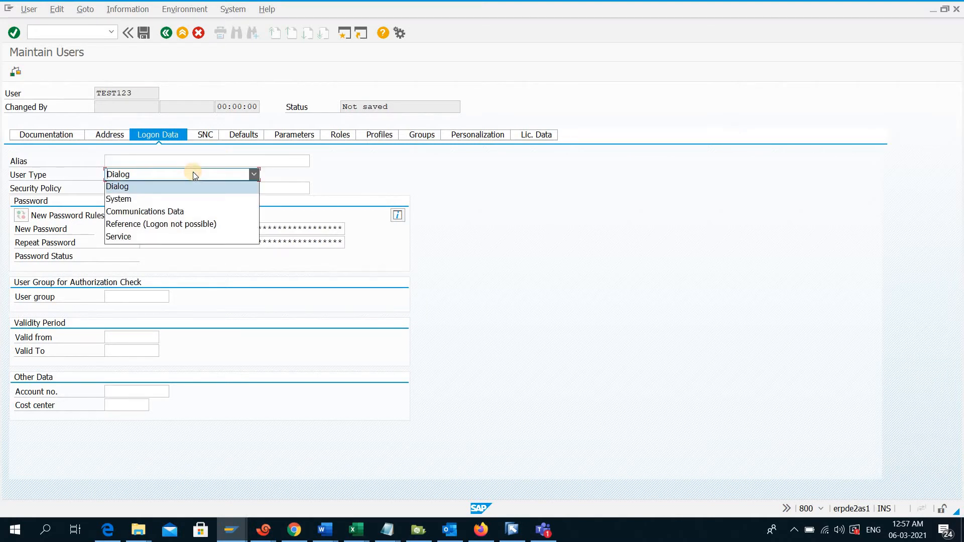
click(193, 173)
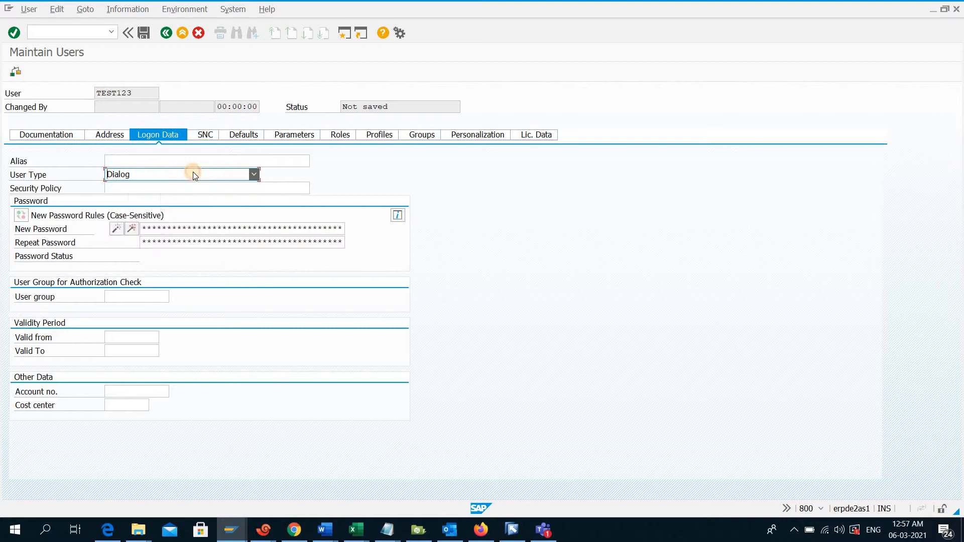
Try to set the user's initial password by filling in New Password and Repeat Password
click(190, 228)
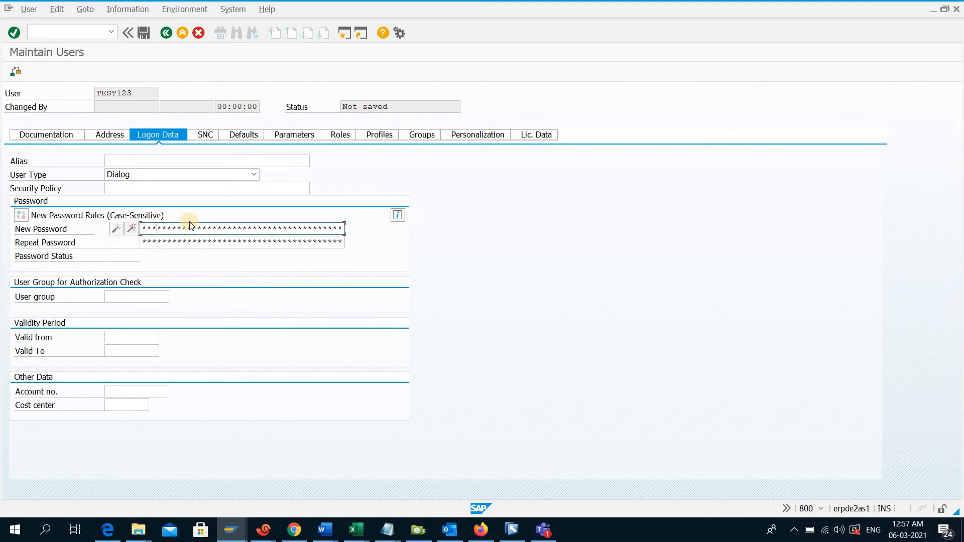
key(Tab)
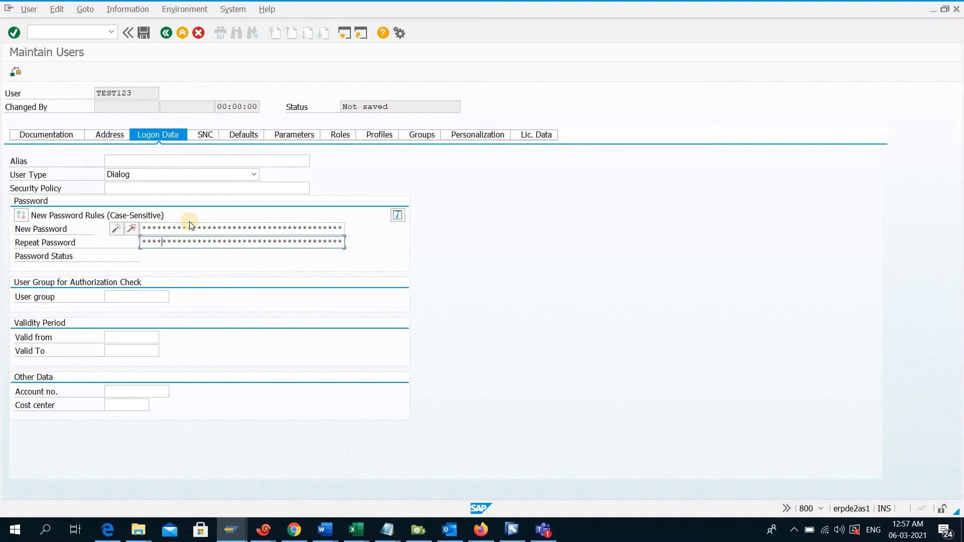
key(Return)
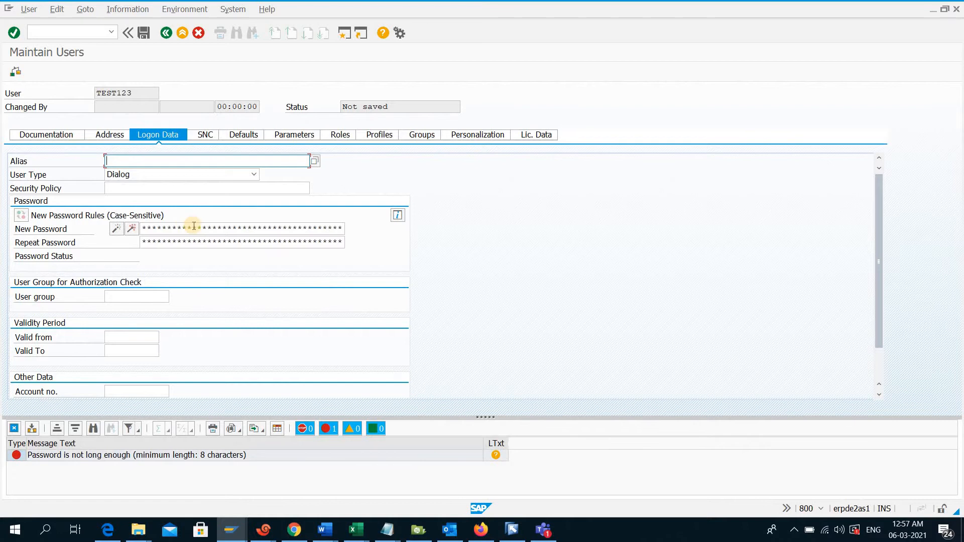
Enter an initial password of at least 8 characters in New Password and again in Repeat Password
click(193, 228)
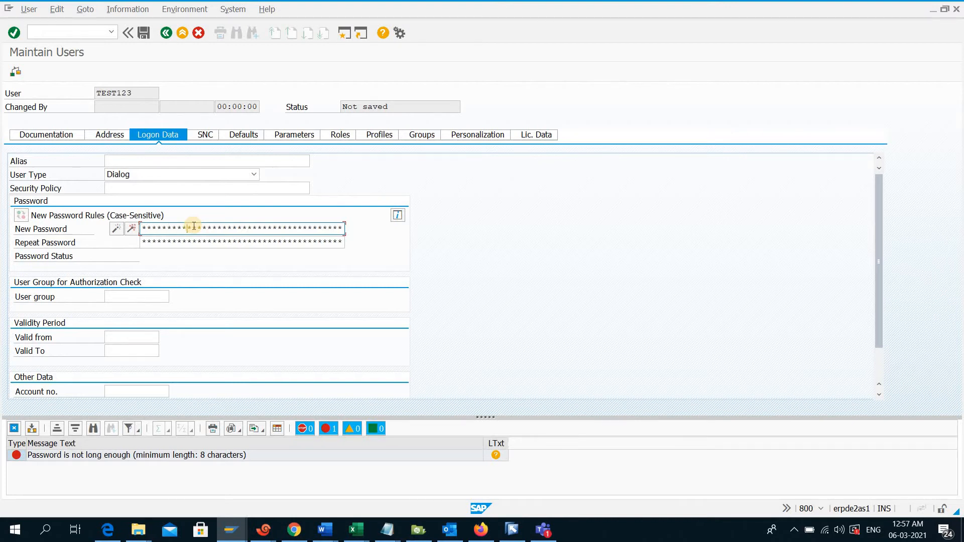
key(Tab)
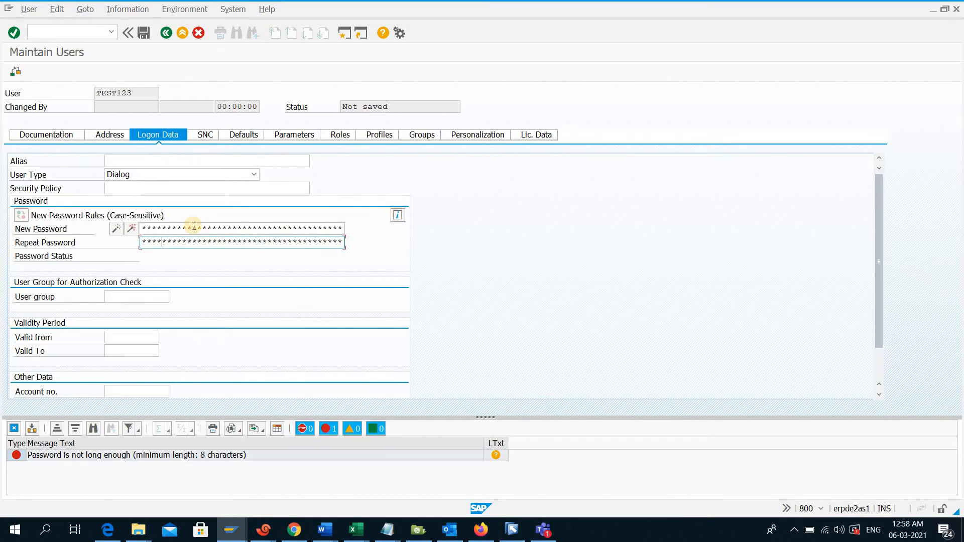
key(Return)
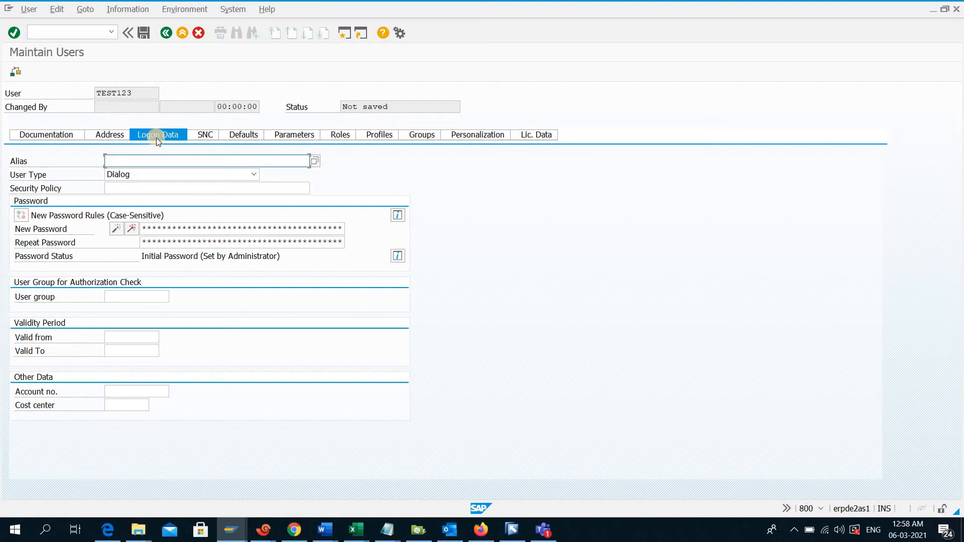
Review the user's SNC data and the default settings for logon language, output device and time zone
click(201, 136)
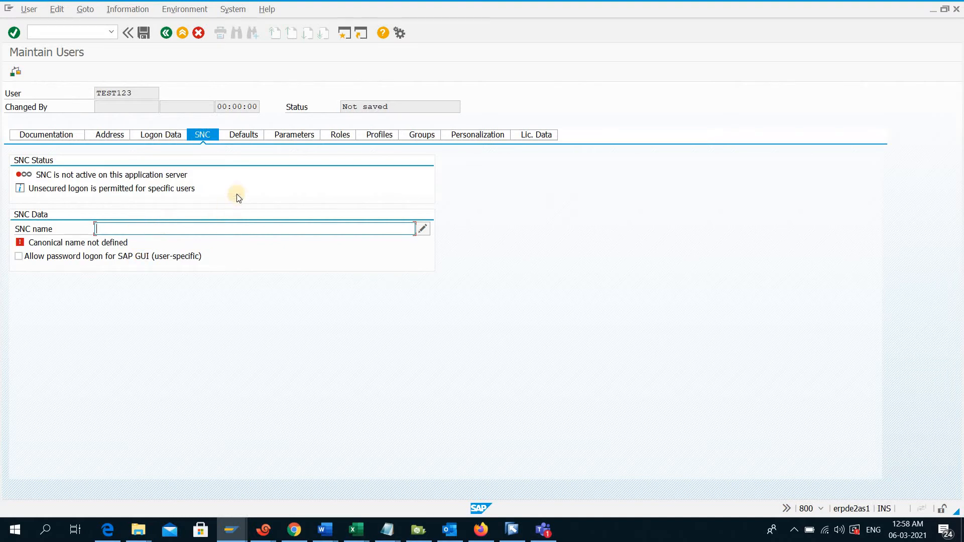
click(245, 137)
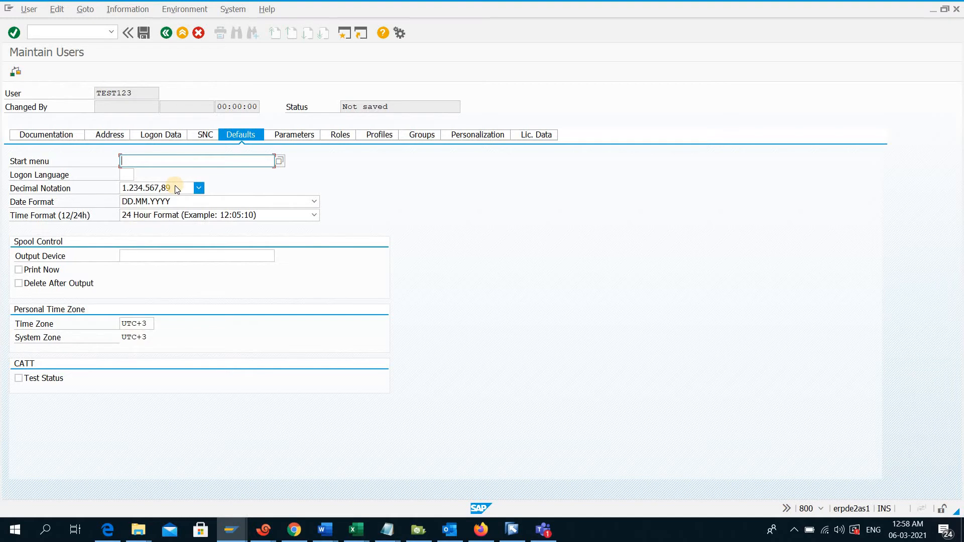
click(133, 175)
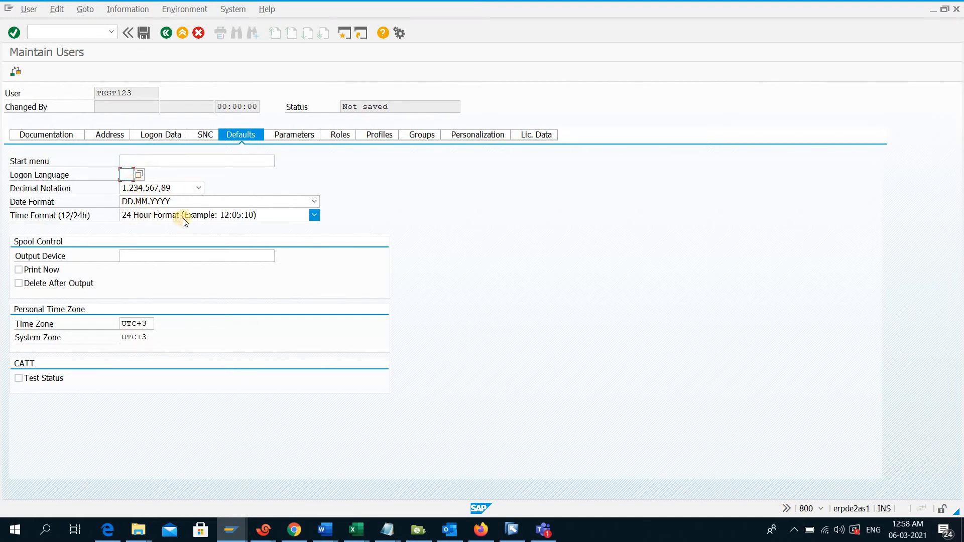
click(157, 255)
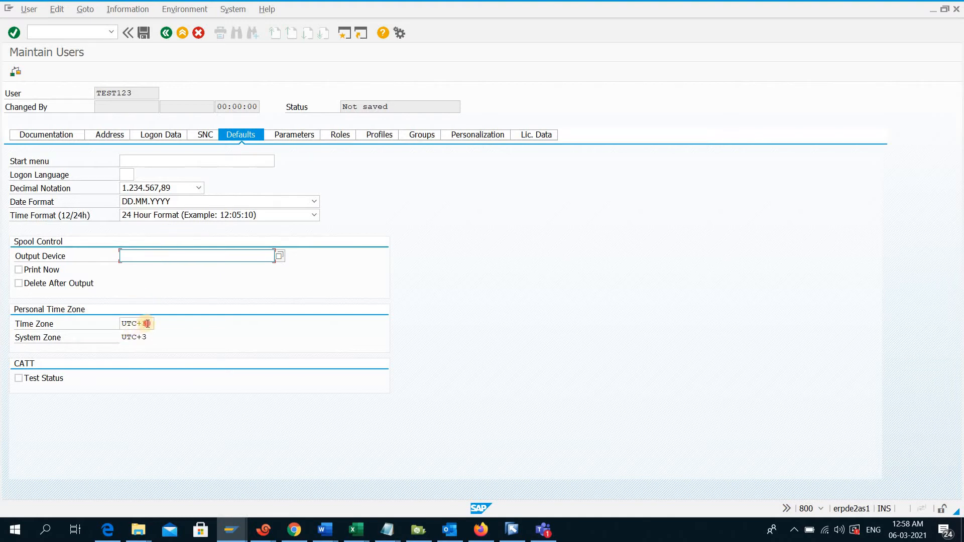
drag(148, 323, 123, 335)
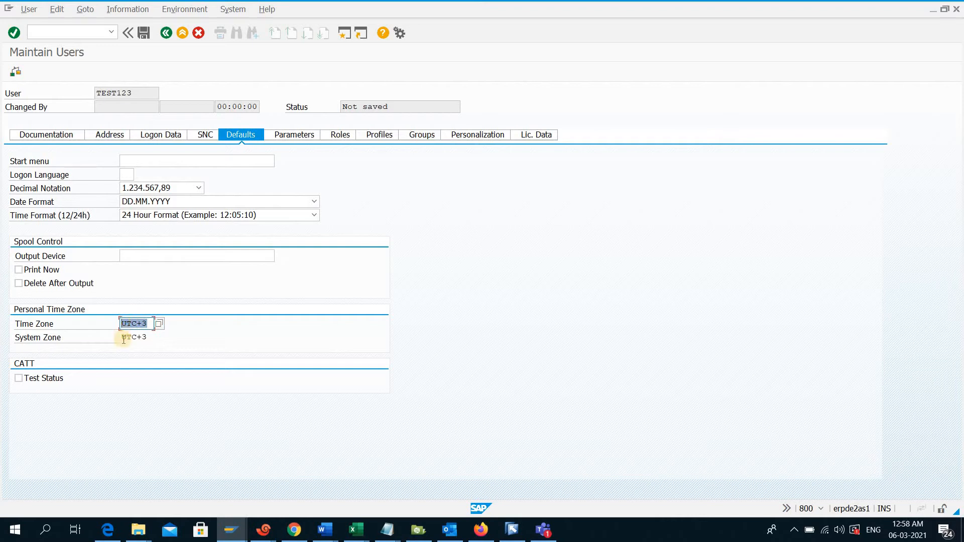
click(126, 338)
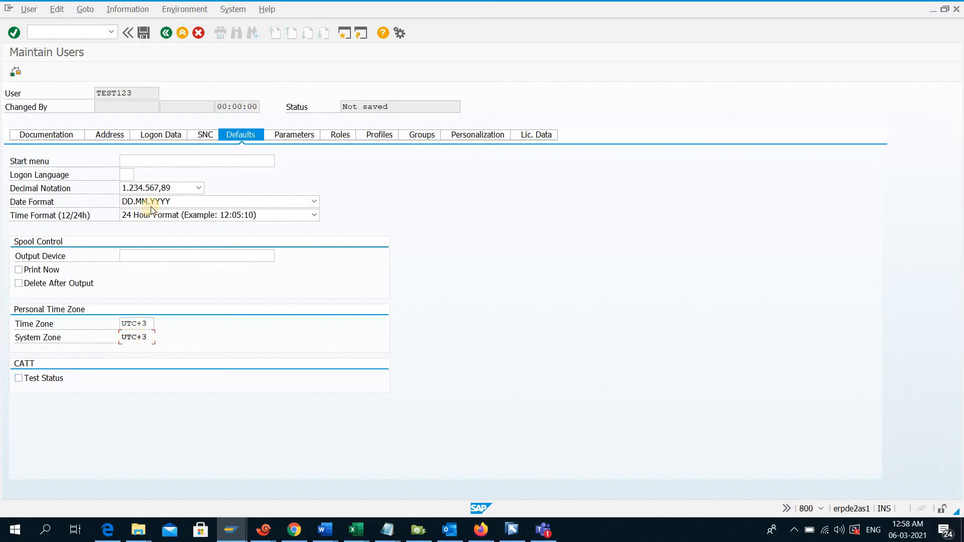
Review the user's parameters, role and profile assignments, user groups and personalization objects
click(305, 137)
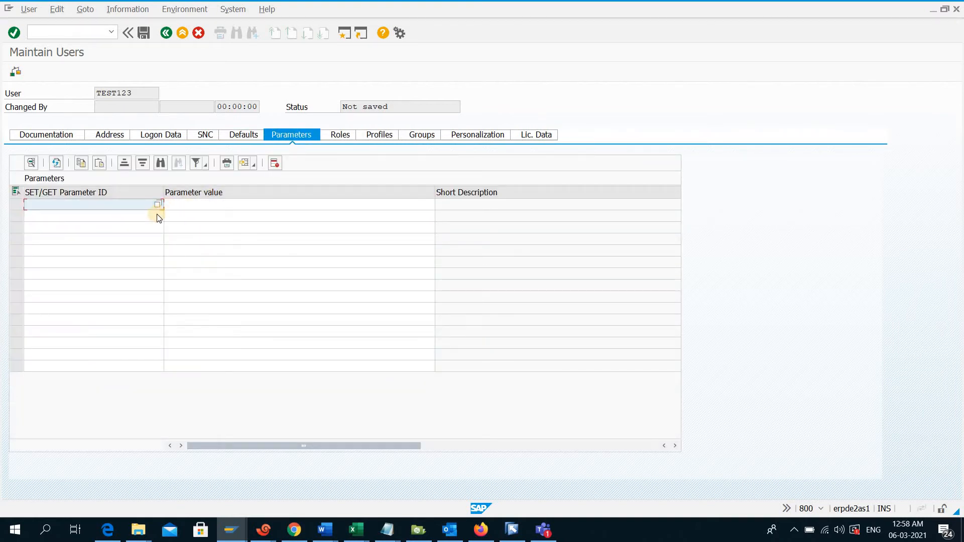
click(346, 134)
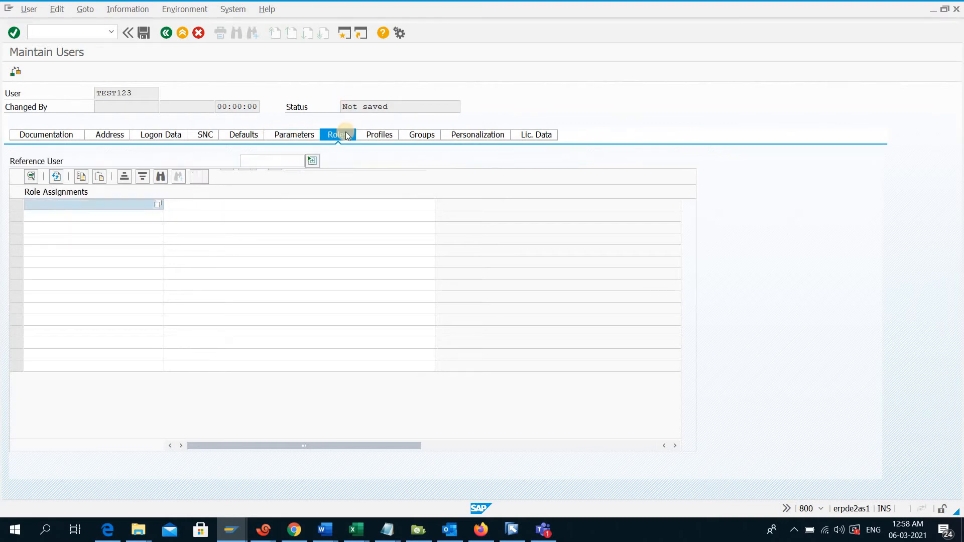
click(380, 134)
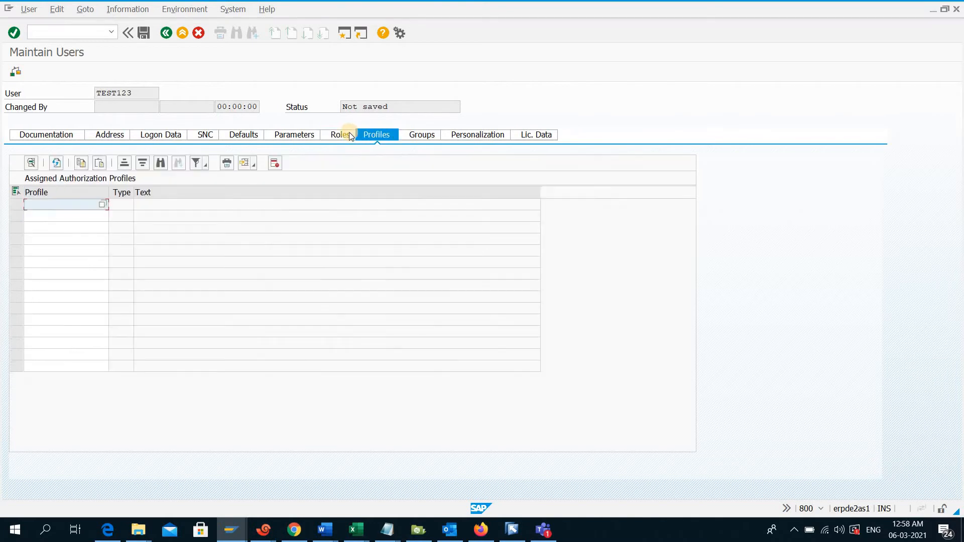
click(341, 135)
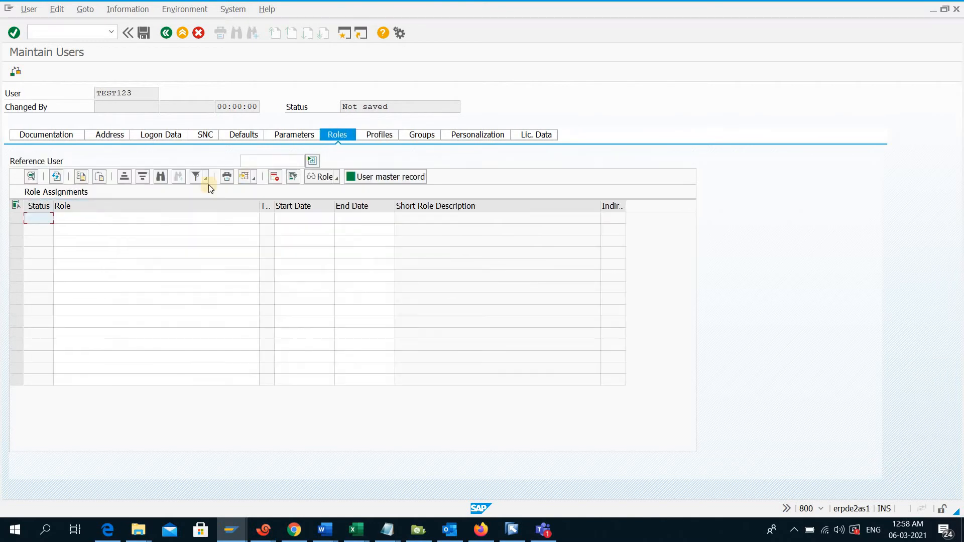
click(155, 219)
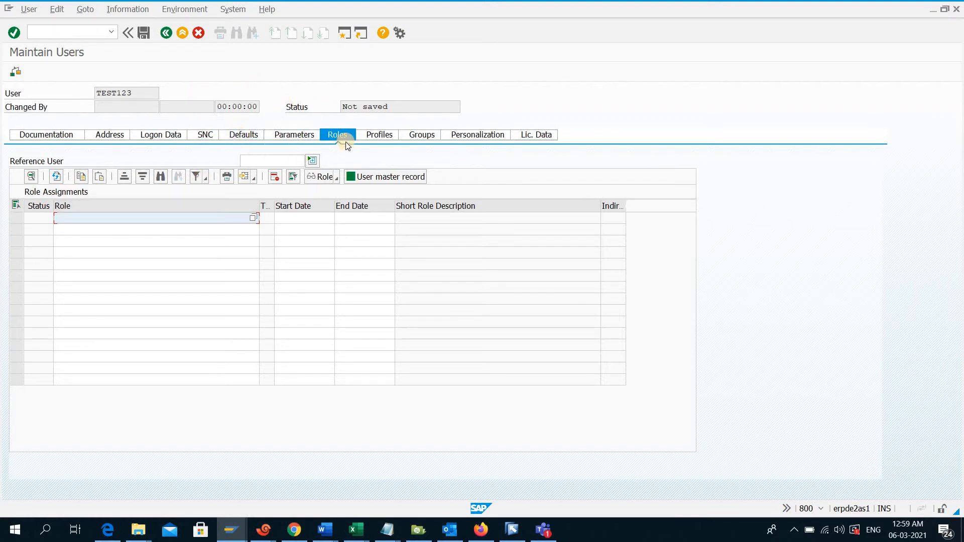
click(378, 135)
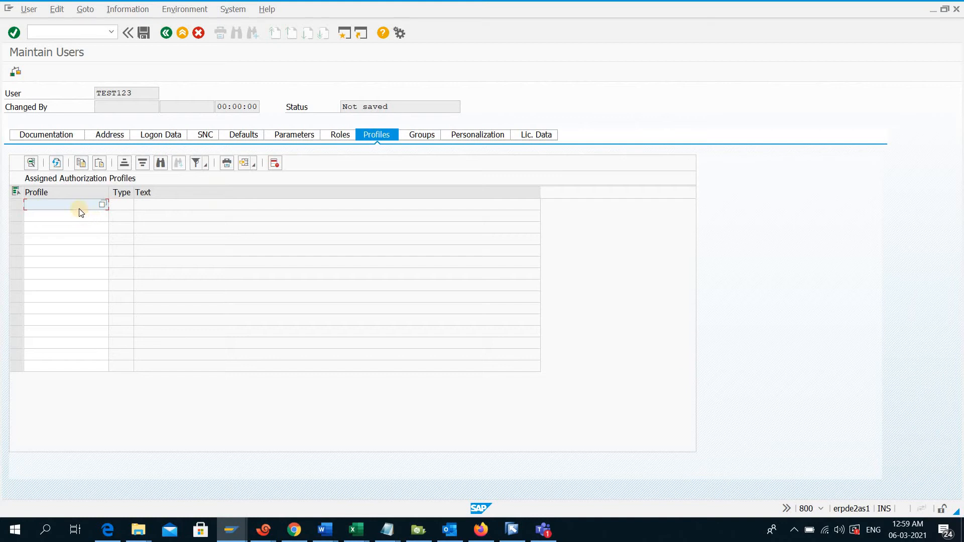
click(342, 136)
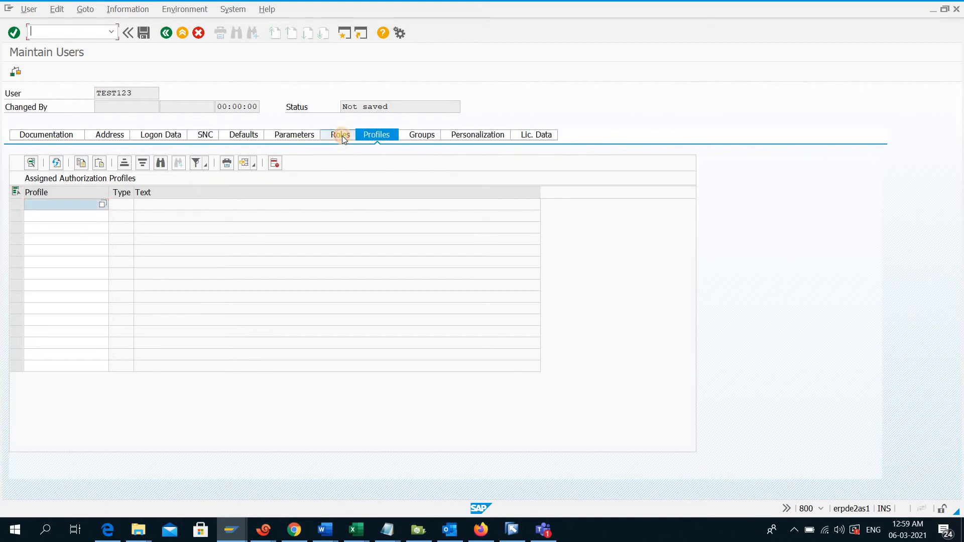
click(372, 135)
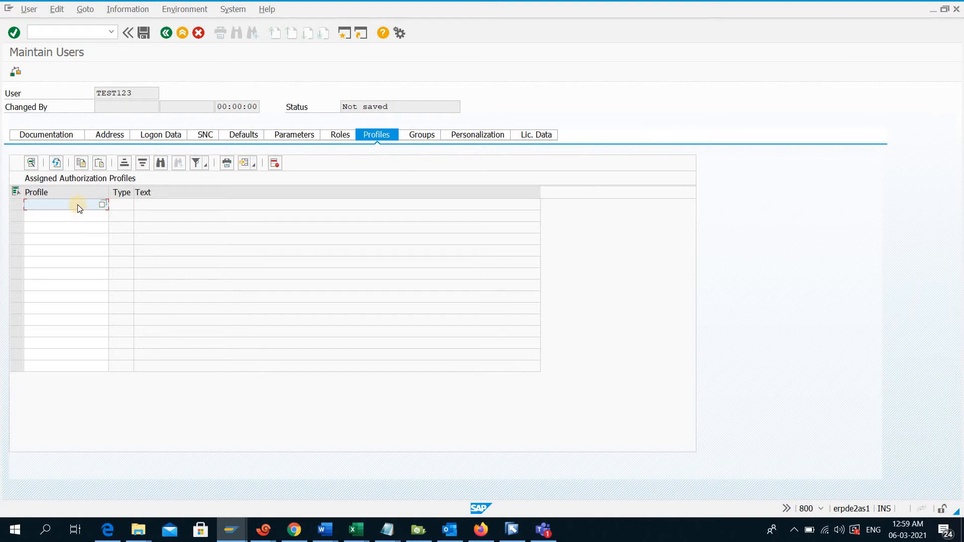
click(424, 139)
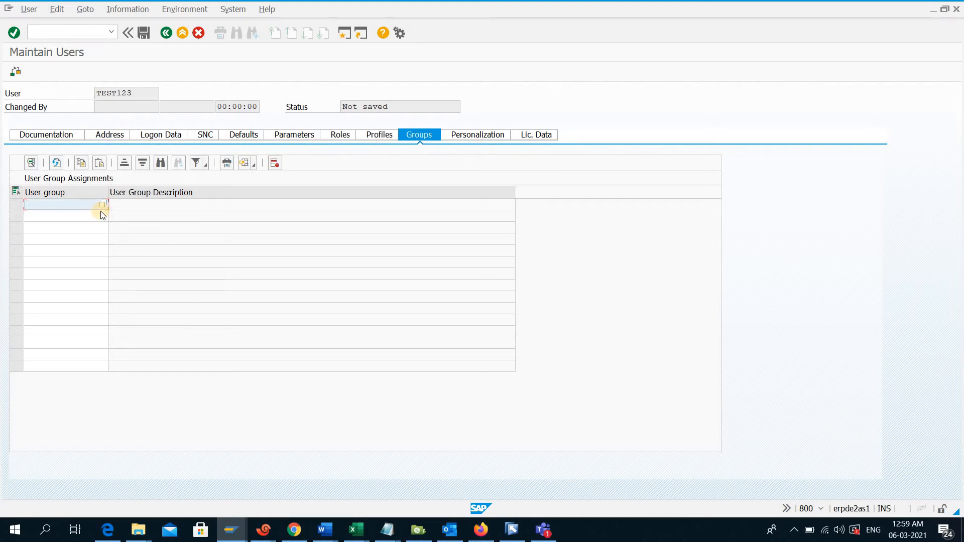
click(460, 137)
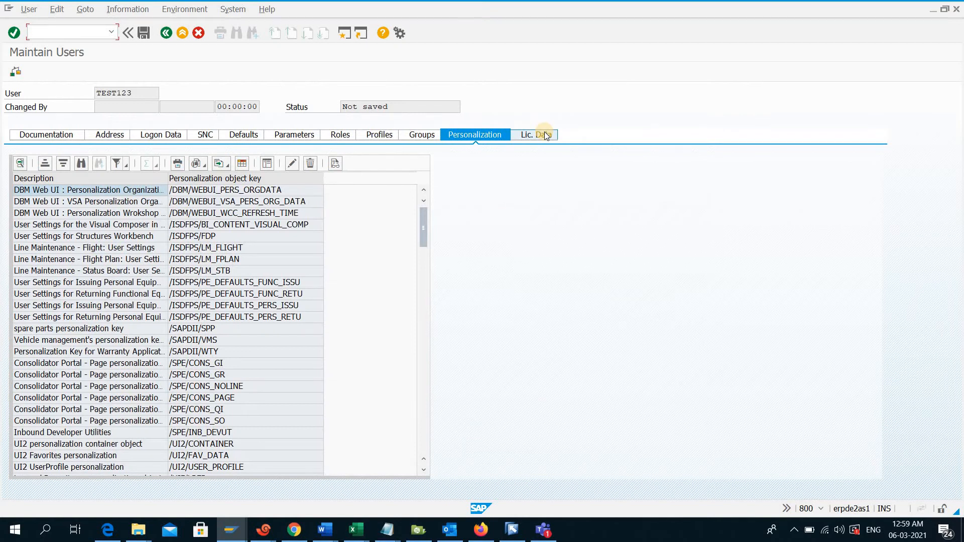
Review the license data and role assignments of the new user, and save the user master record
click(546, 136)
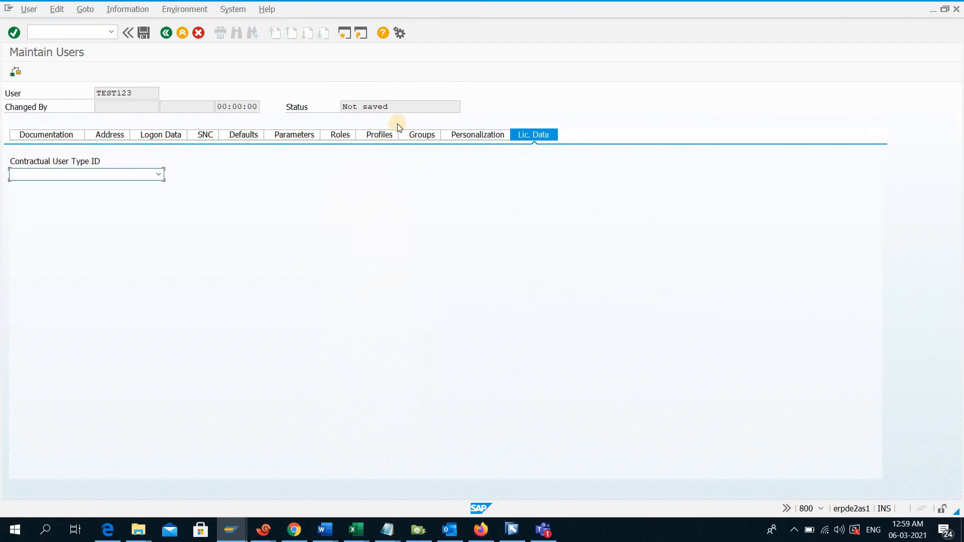
click(338, 136)
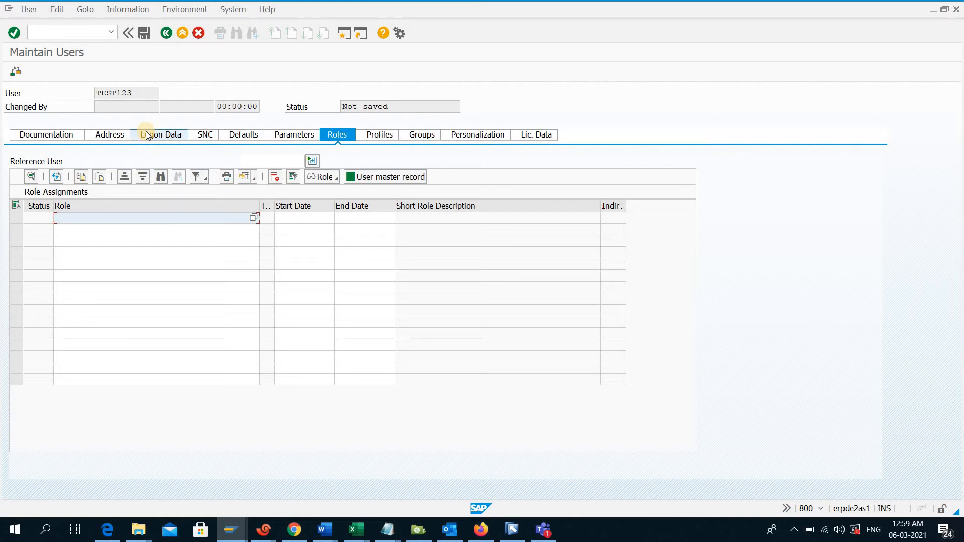
click(147, 32)
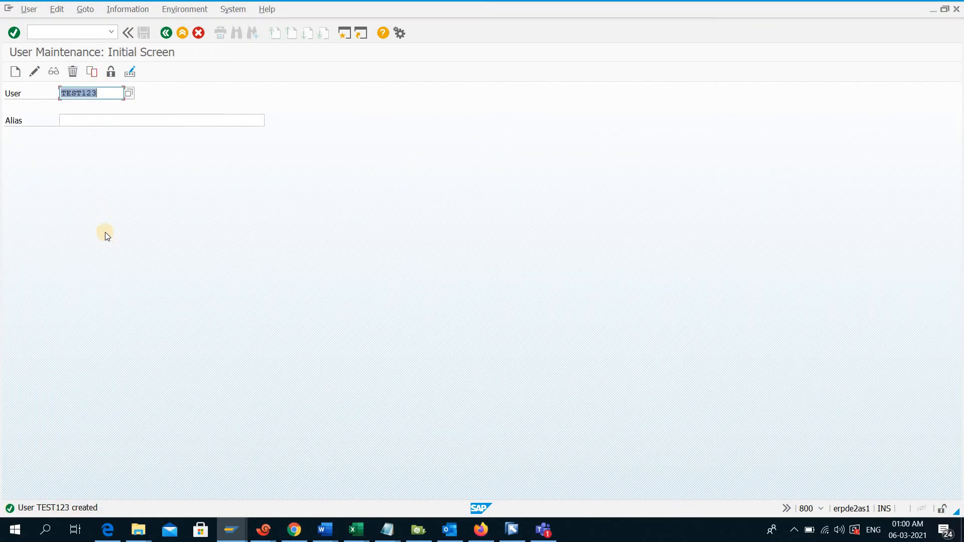
Display the saved user TEST123, look through the logon and SNC data, and return to the initial screen
click(52, 73)
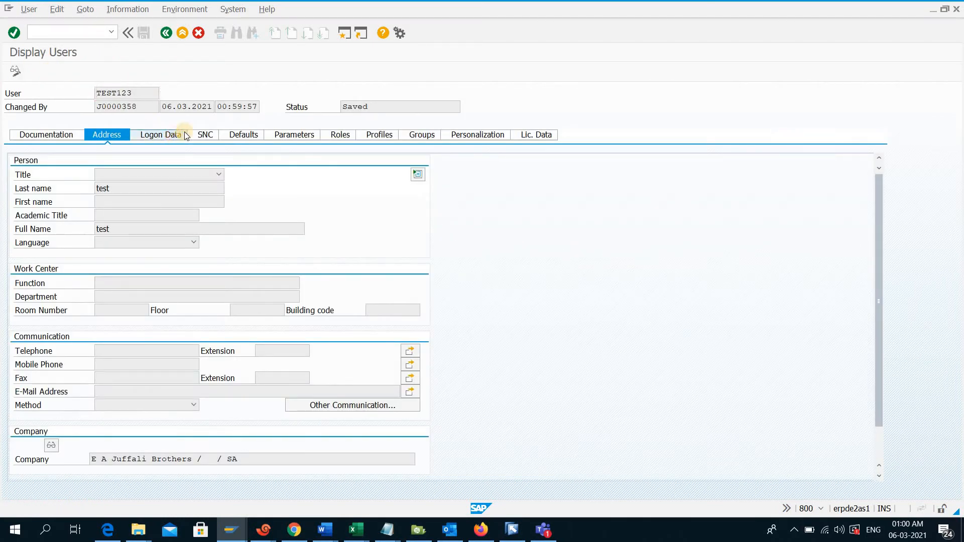
click(184, 134)
click(194, 137)
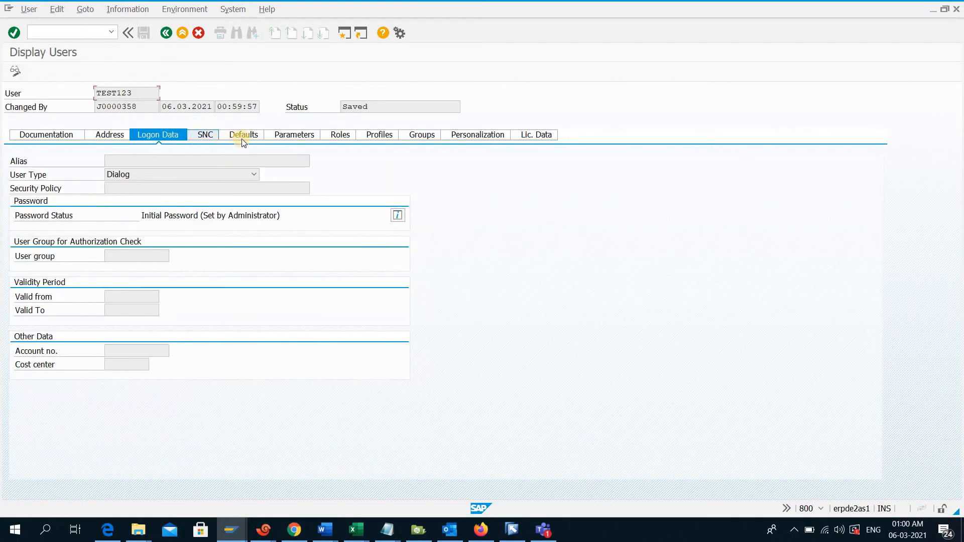
click(163, 34)
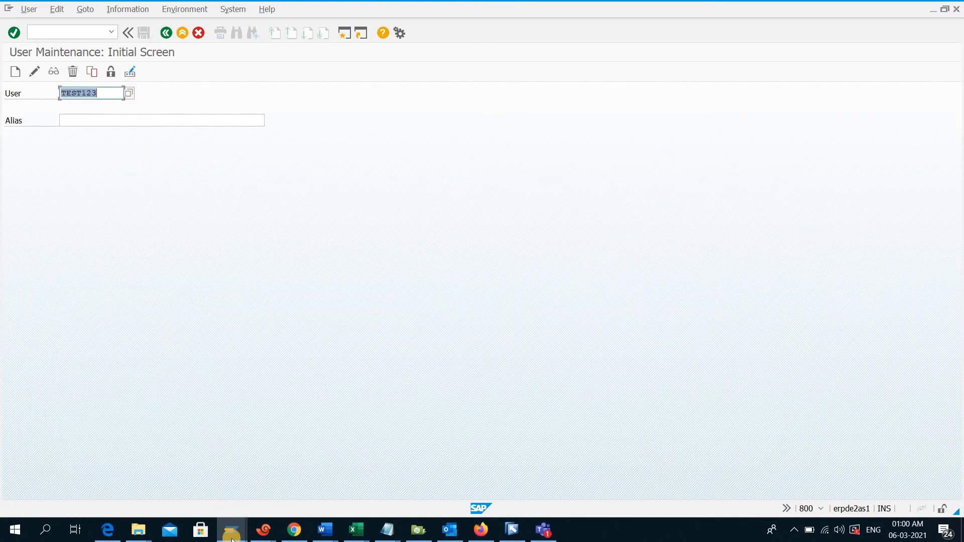
Open a new logon to system DE2 and log on to client 800 as test123 with the initial password
mouse_move(226, 530)
click(173, 480)
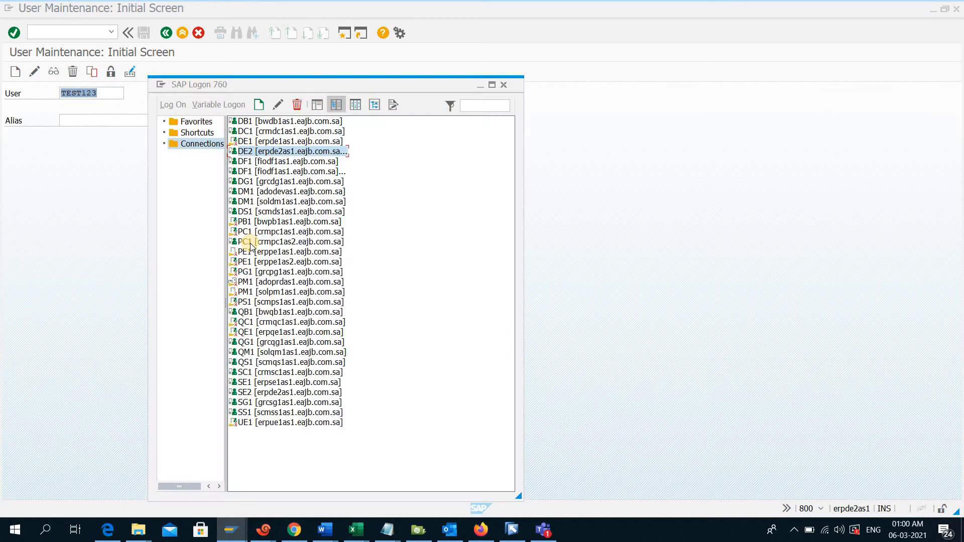
right_click(314, 154)
click(327, 159)
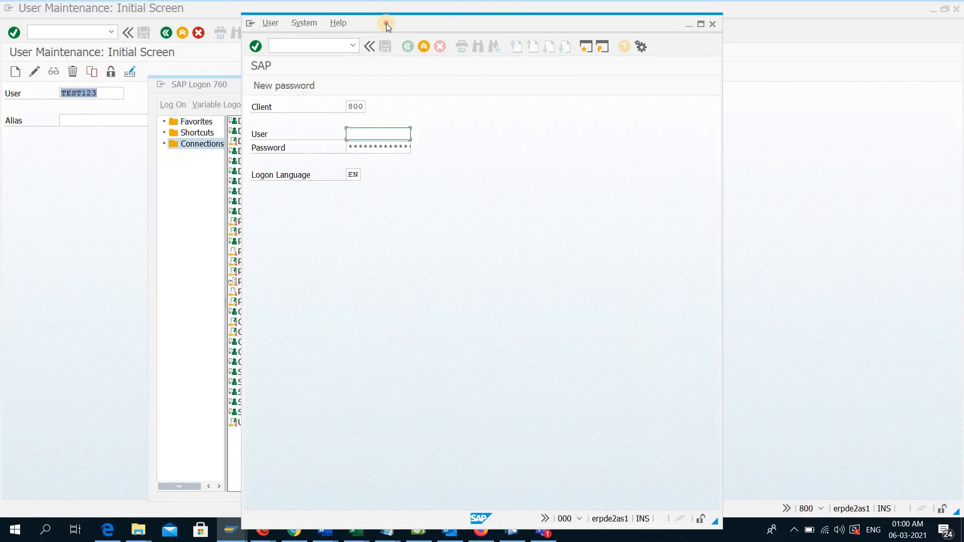
text(te)
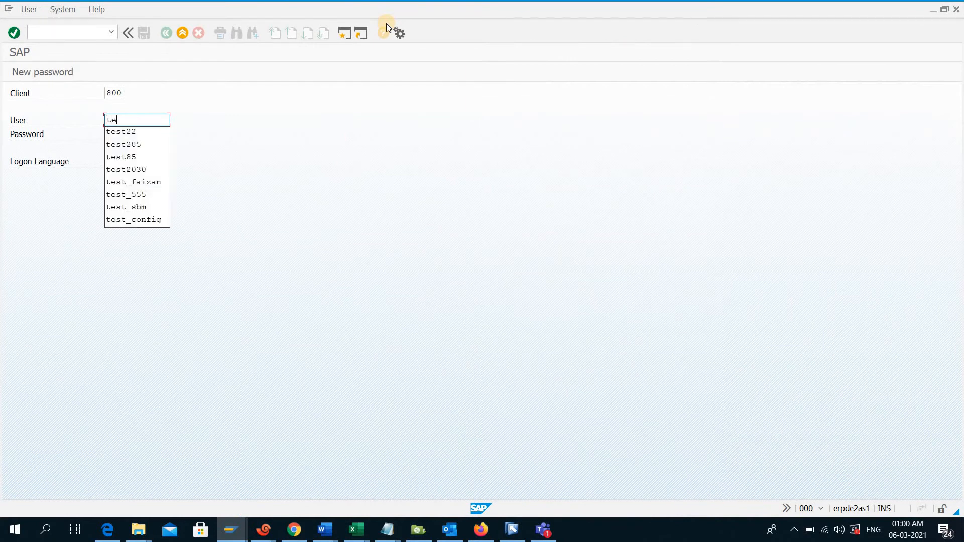
text(st1234)
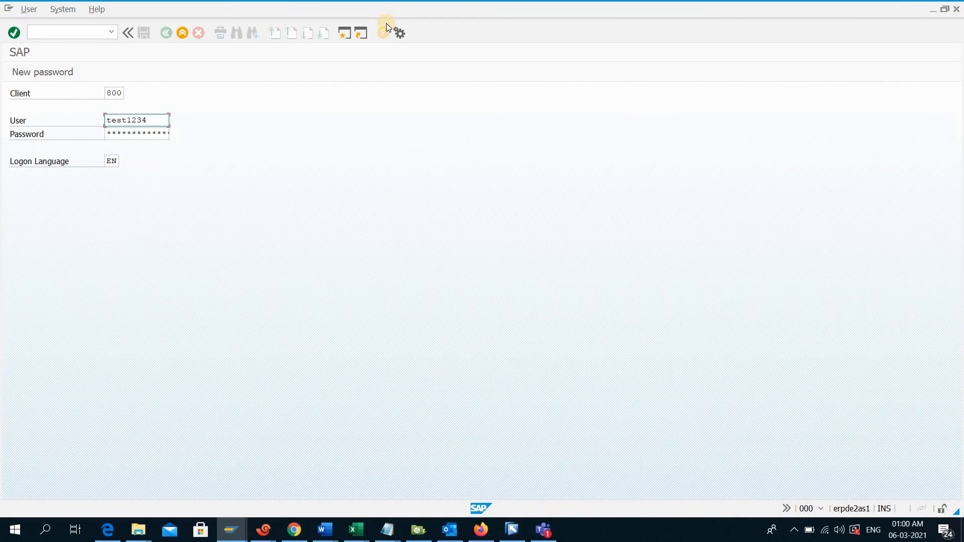
key(BackSpace)
key(Tab)
key(Return)
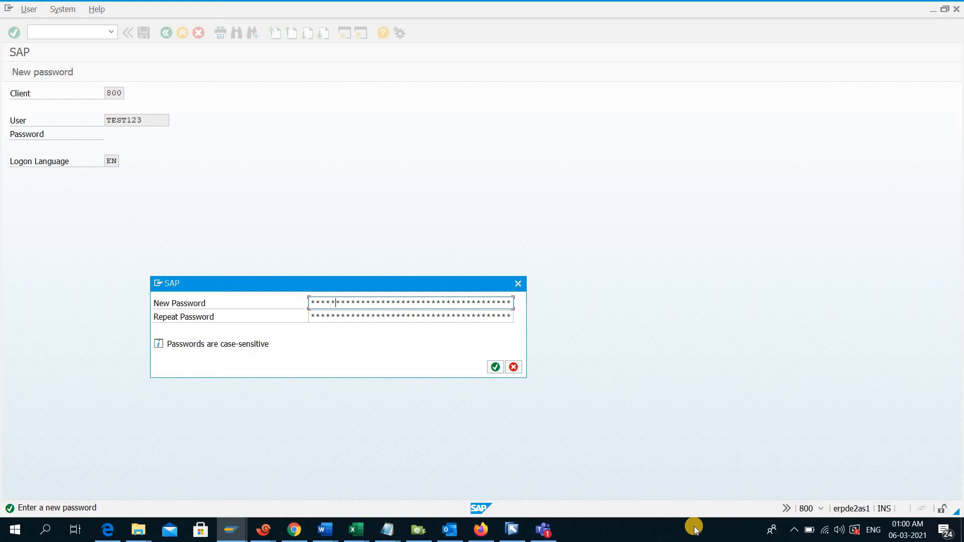
Set a new password for the first logon in New Password and Repeat Password and complete the logon
key(Tab)
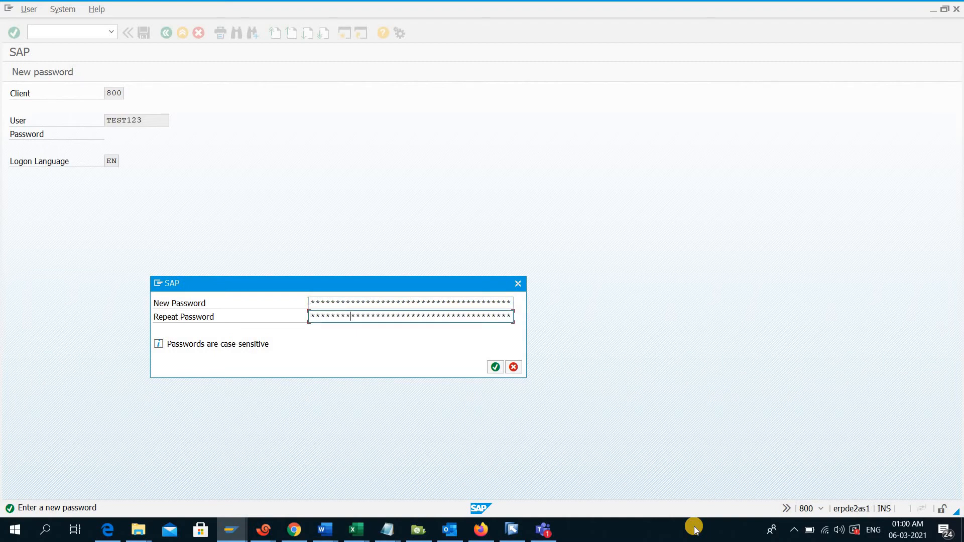
key(Return)
key(Return)
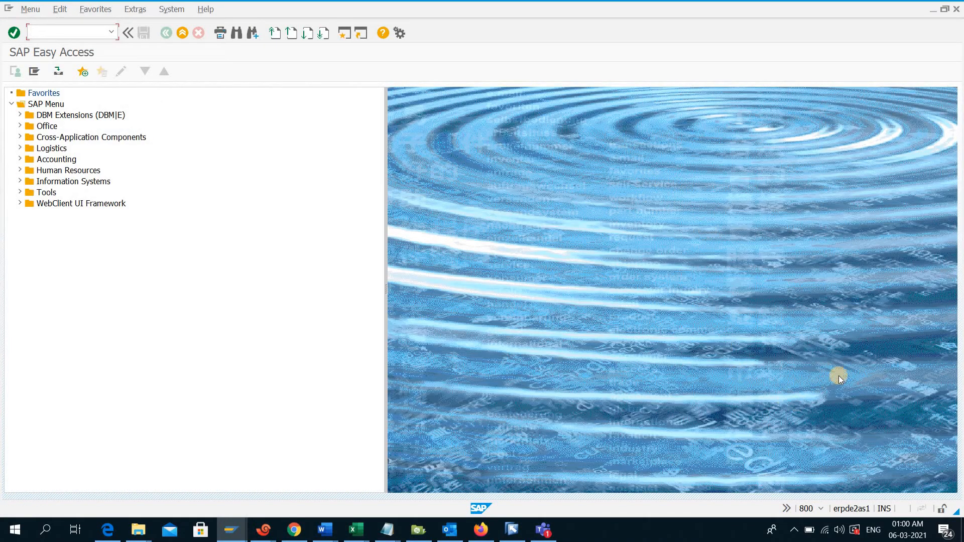
Show the logged-on user in the status bar and test access to transactions SU01 and PFCG
click(821, 508)
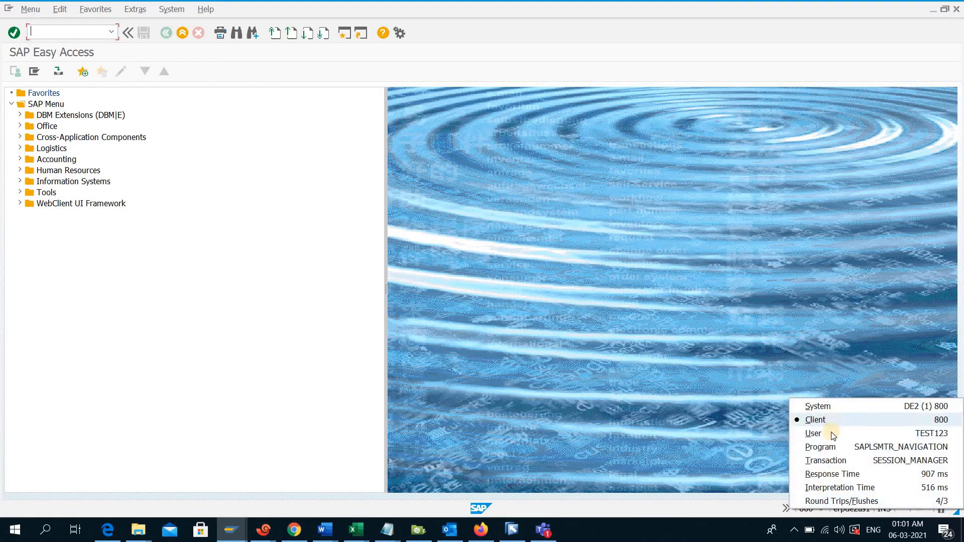
click(829, 433)
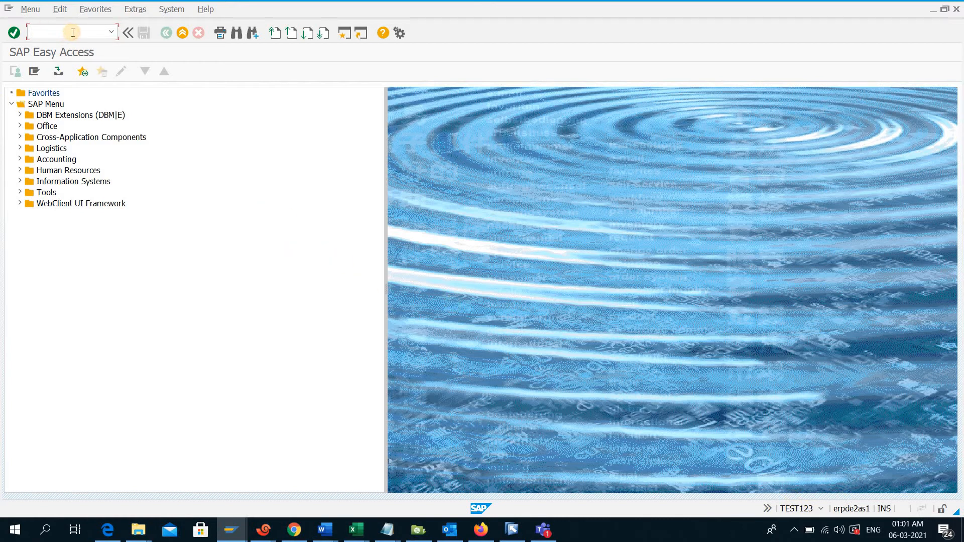
text(sale)
key(Return)
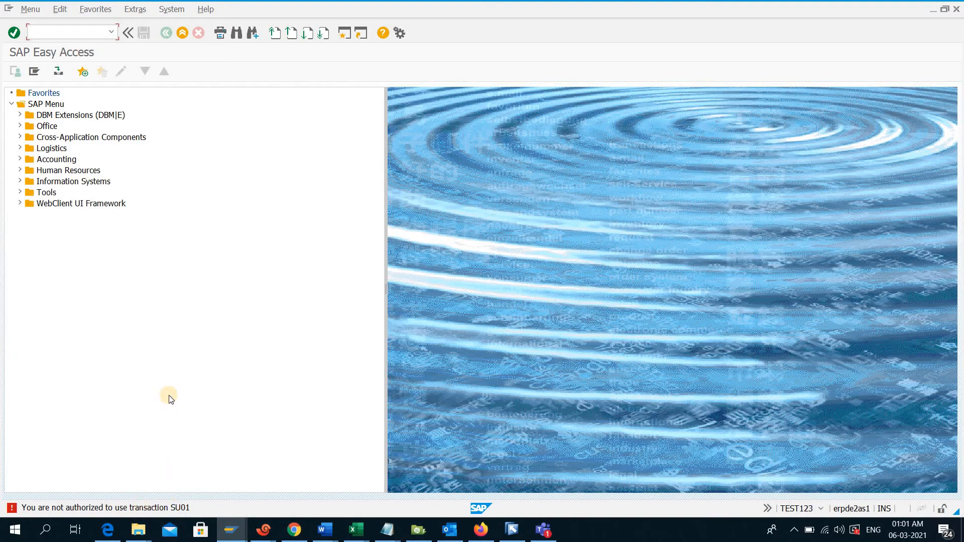
text(pfcg)
key(Return)
Switch back to the User Maintenance session, leave it, and start role maintenance with transaction PFCG
mouse_move(230, 530)
click(206, 483)
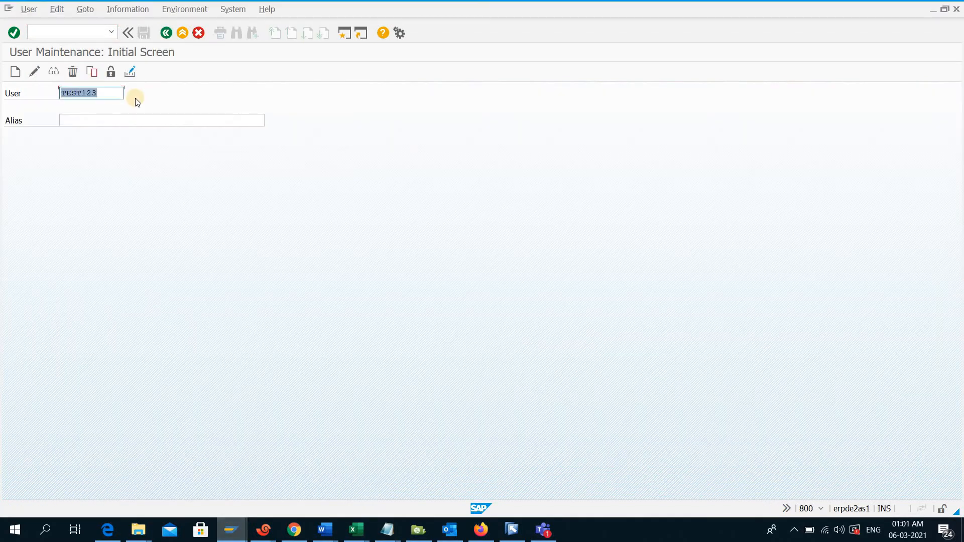
click(165, 34)
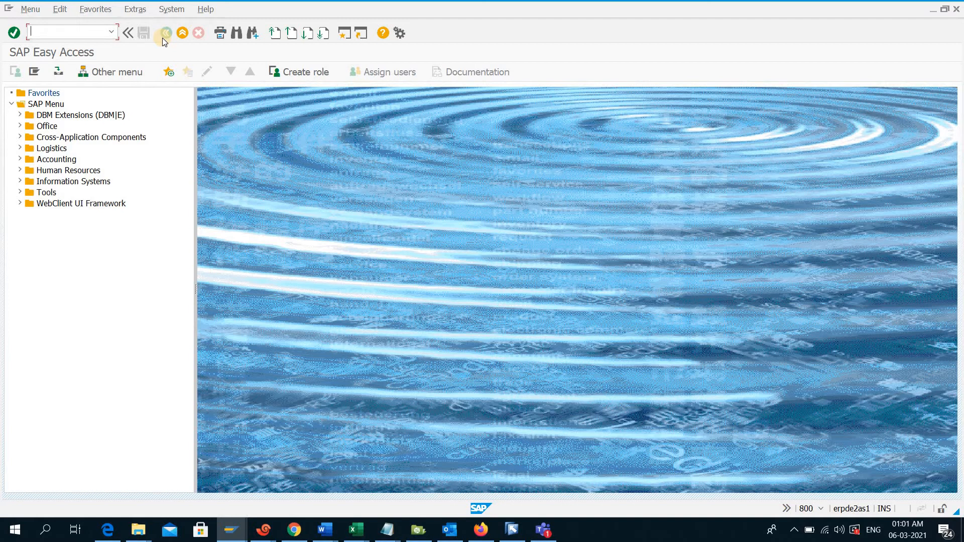
text(pfcg)
key(Return)
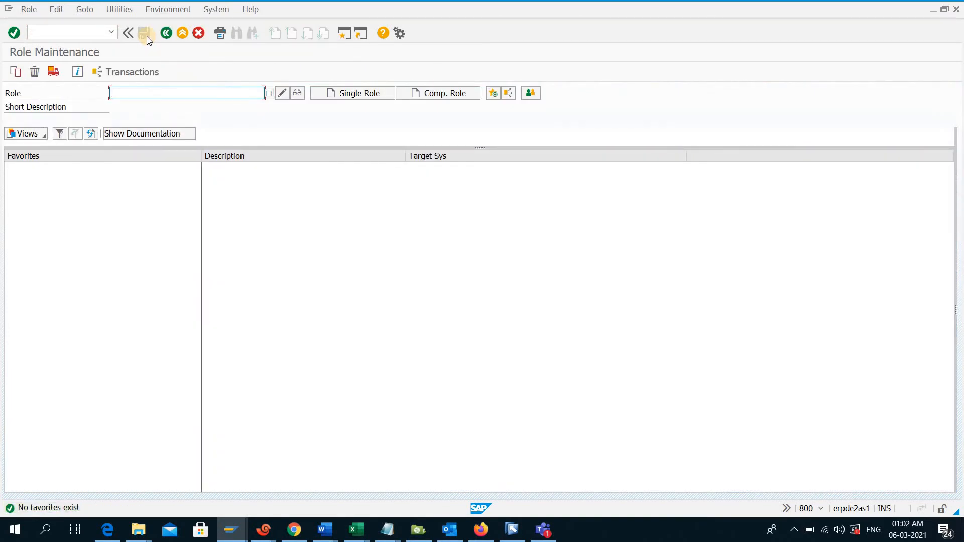
Create the single role Z_test123 and save it to maintain its menu
text(Z)
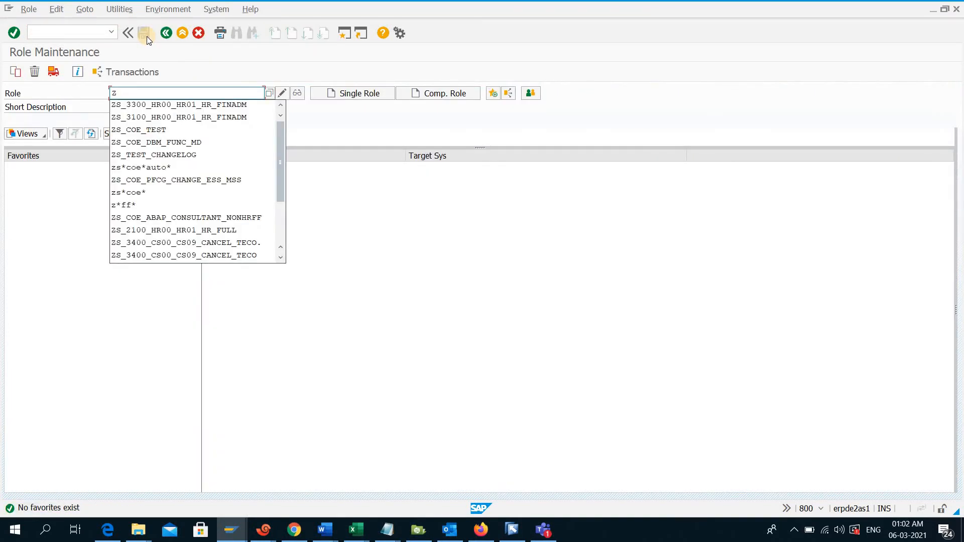
text(_)
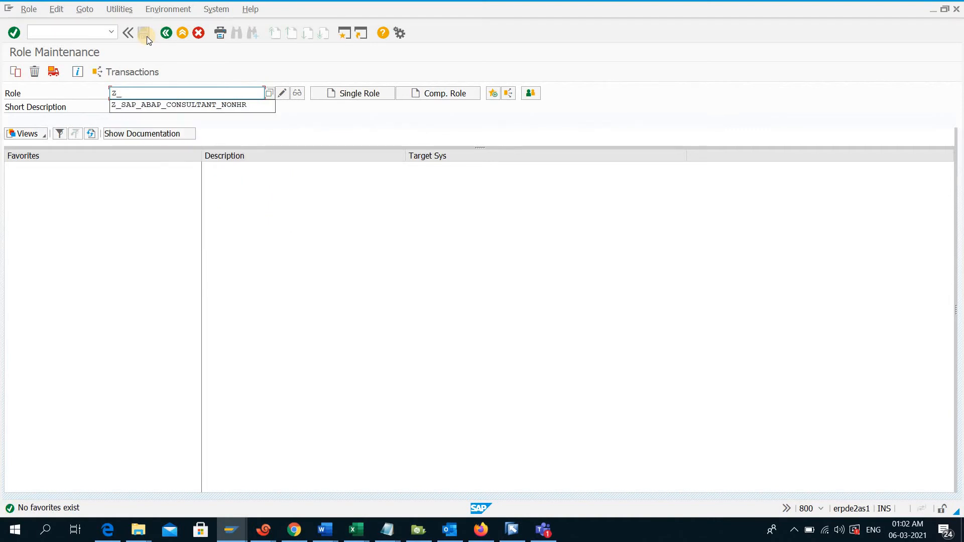
text(test)
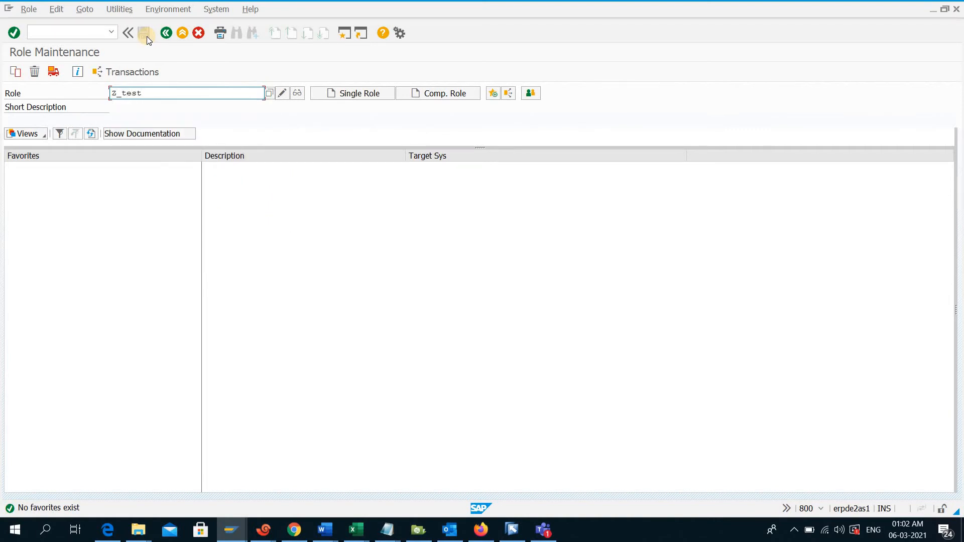
text(123)
mouse_move(158, 94)
mouse_down()
mouse_move(94, 90)
mouse_move(157, 94)
mouse_up()
drag(166, 92, 111, 90)
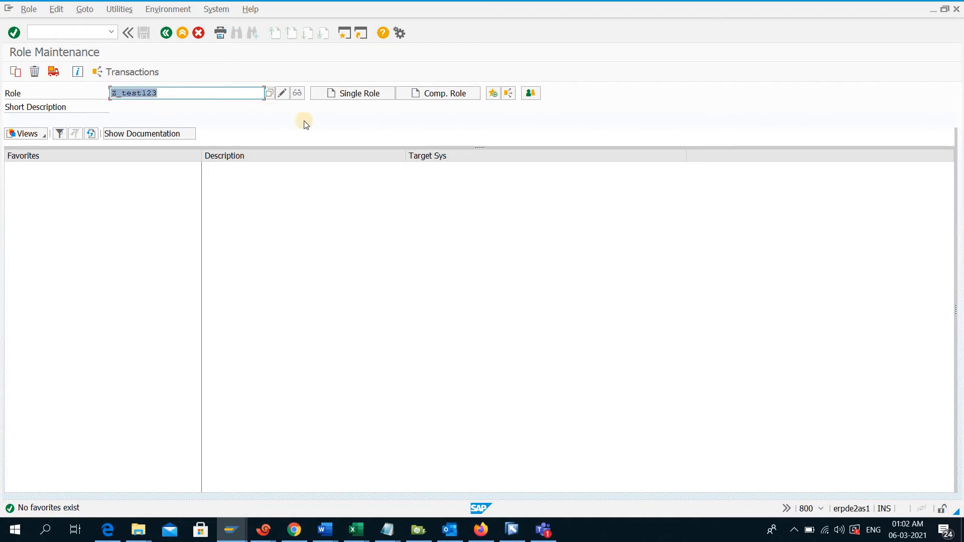
click(360, 95)
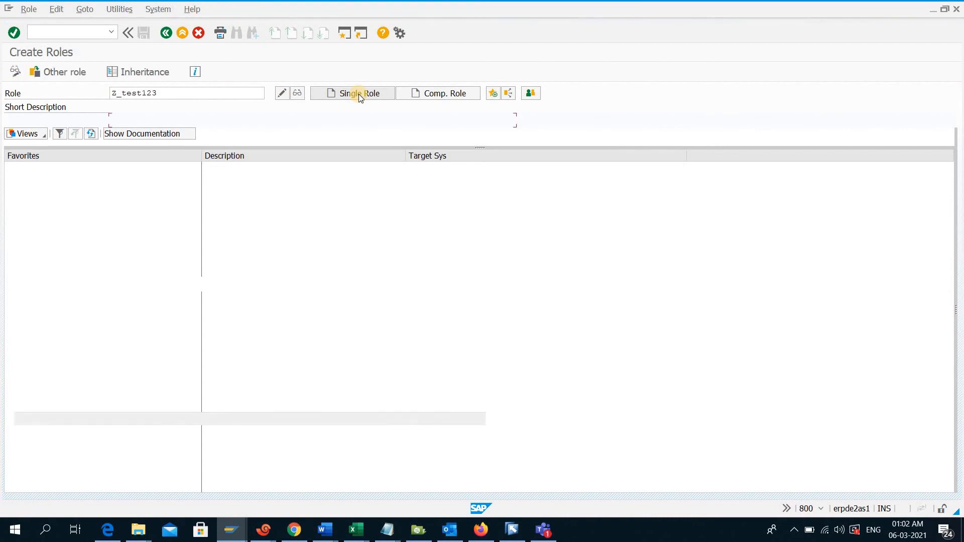
click(109, 161)
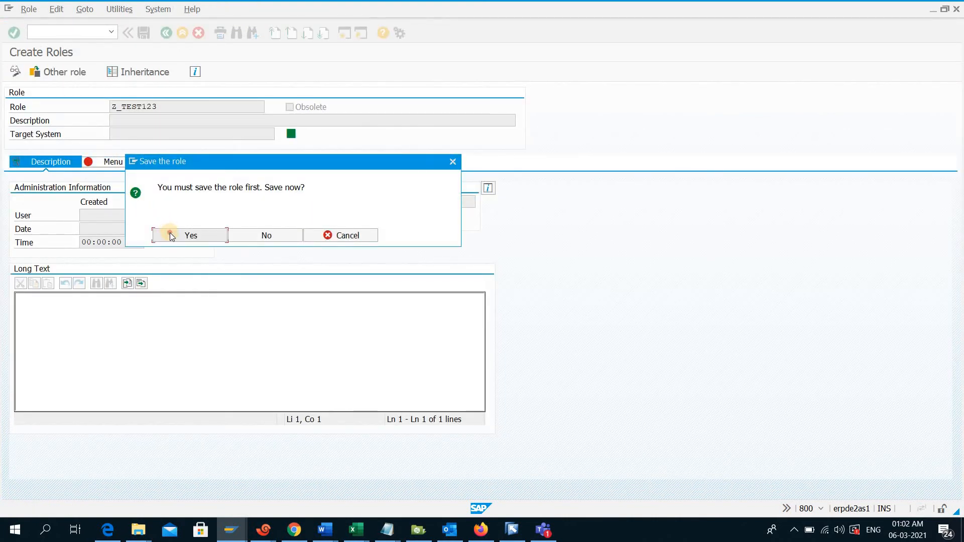
click(172, 235)
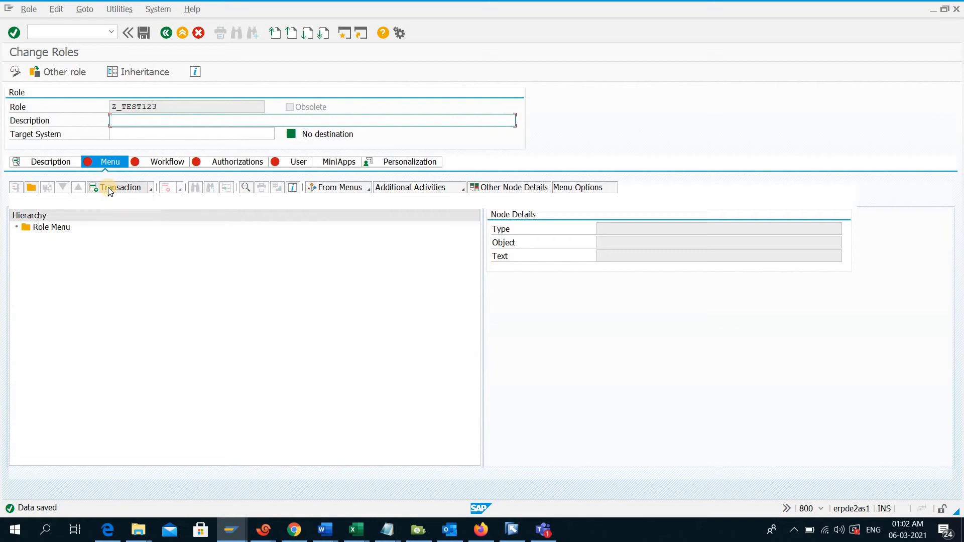
Assign transactions SU01, PFCG and SM37 to the role menu
click(108, 188)
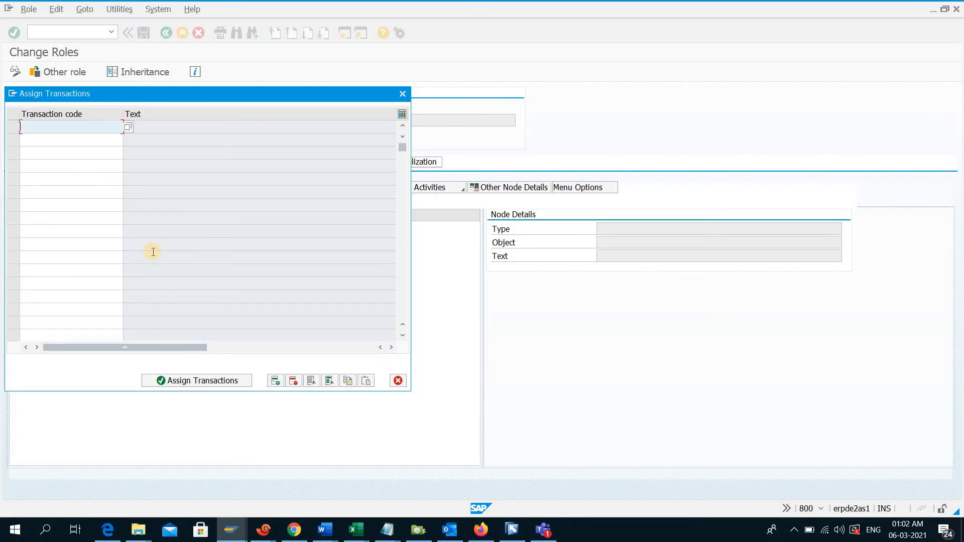
text(su01)
key(Return)
key(Down)
text(pfcg)
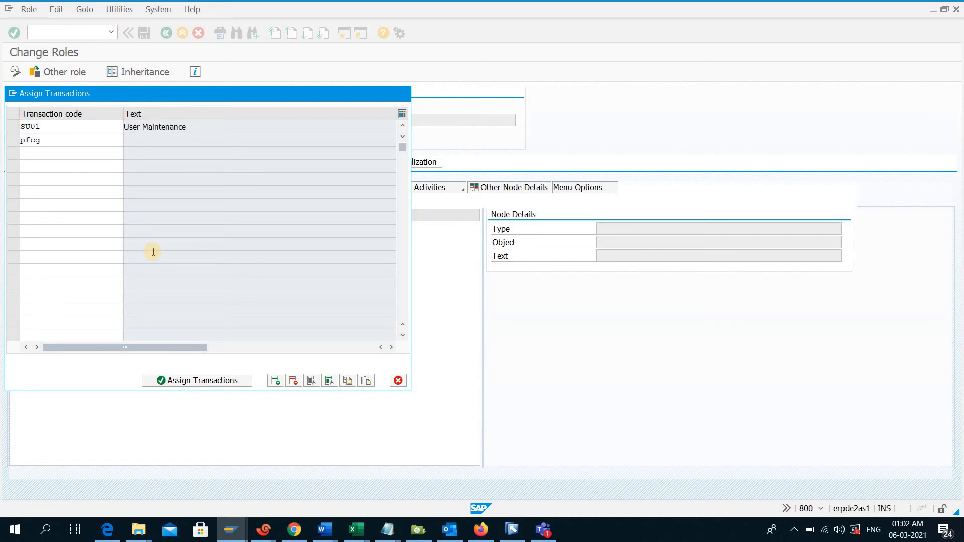
key(Return)
key(Down)
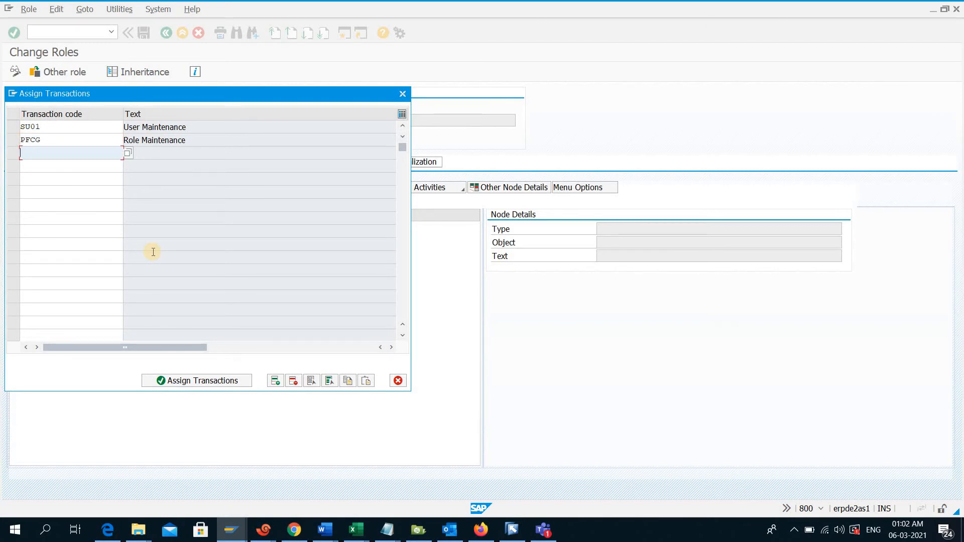
text(sm37)
key(Return)
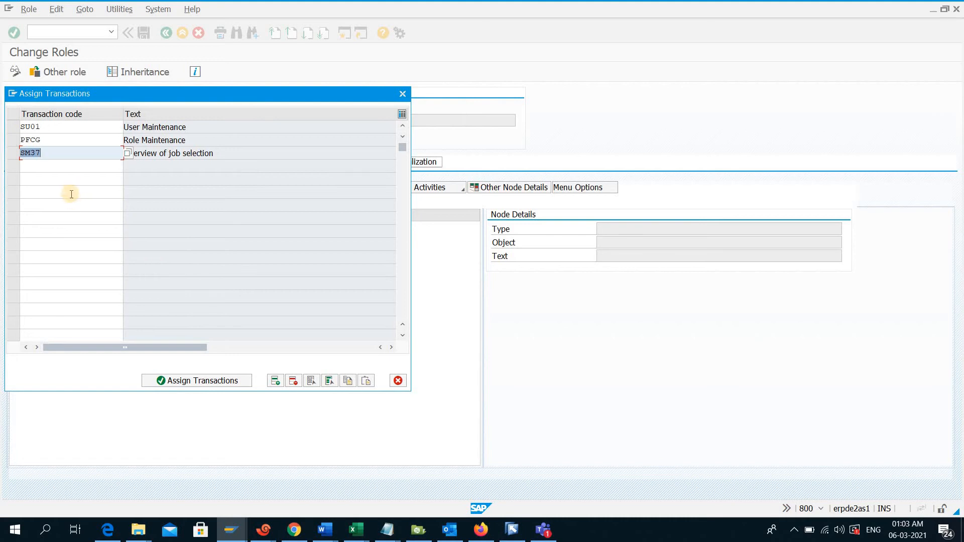
click(67, 166)
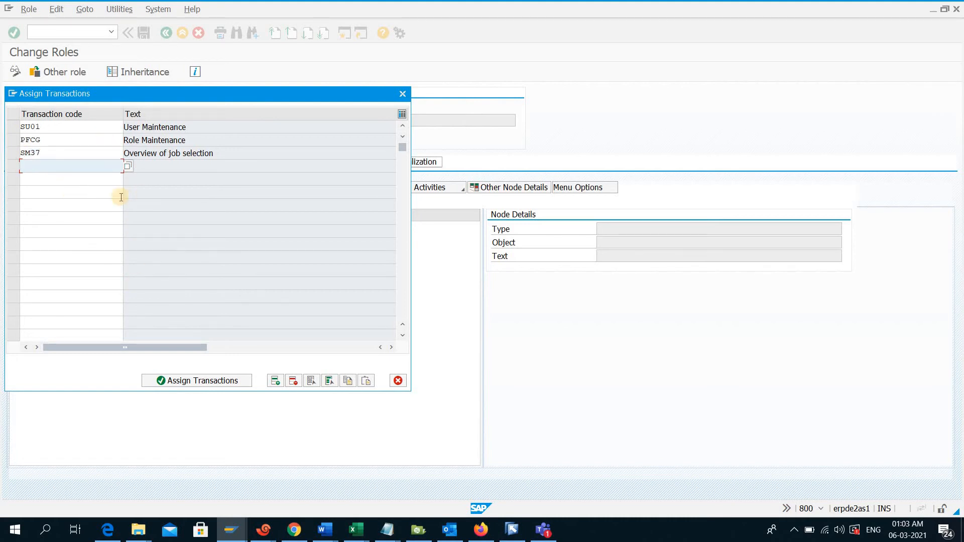
click(196, 383)
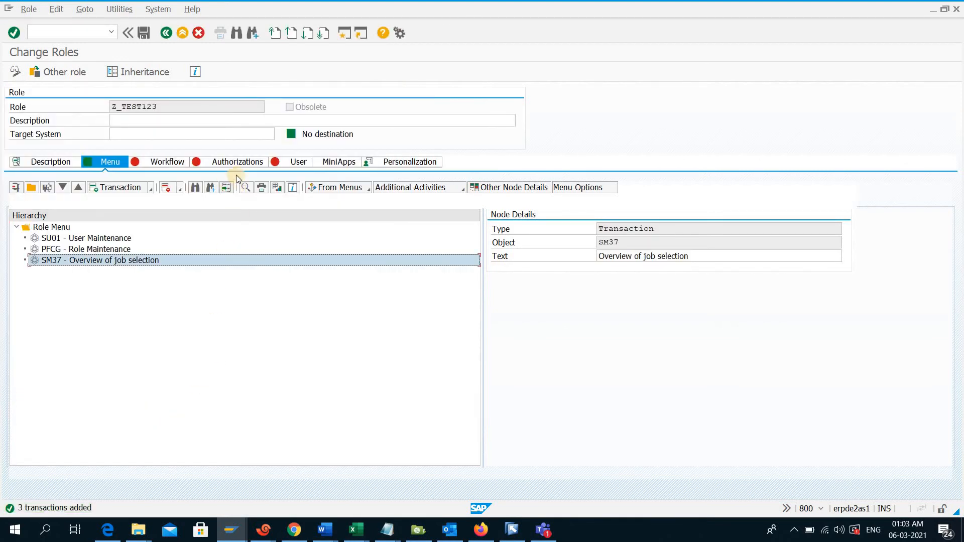
Save the role, open its authorization data for change, and save the organizational levels with Plan Version left empty
click(239, 162)
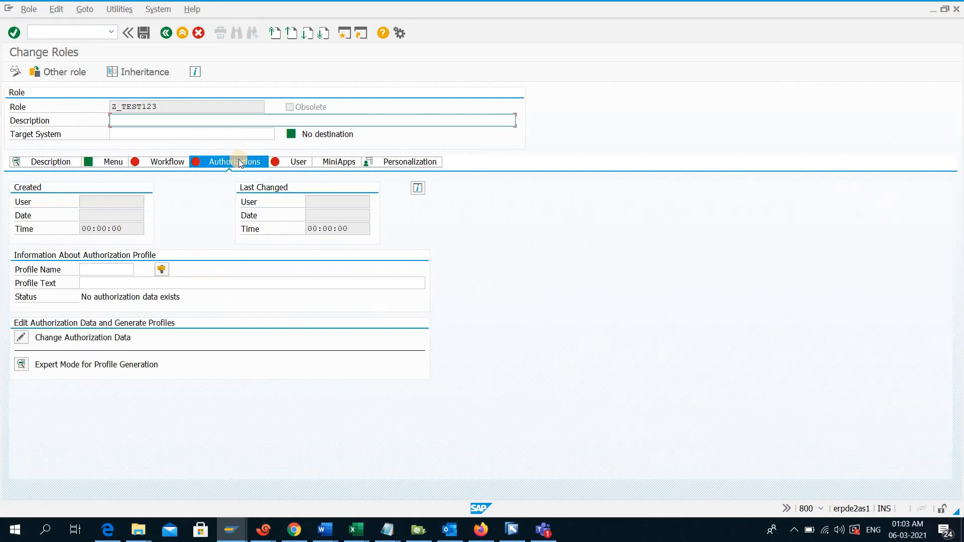
click(18, 338)
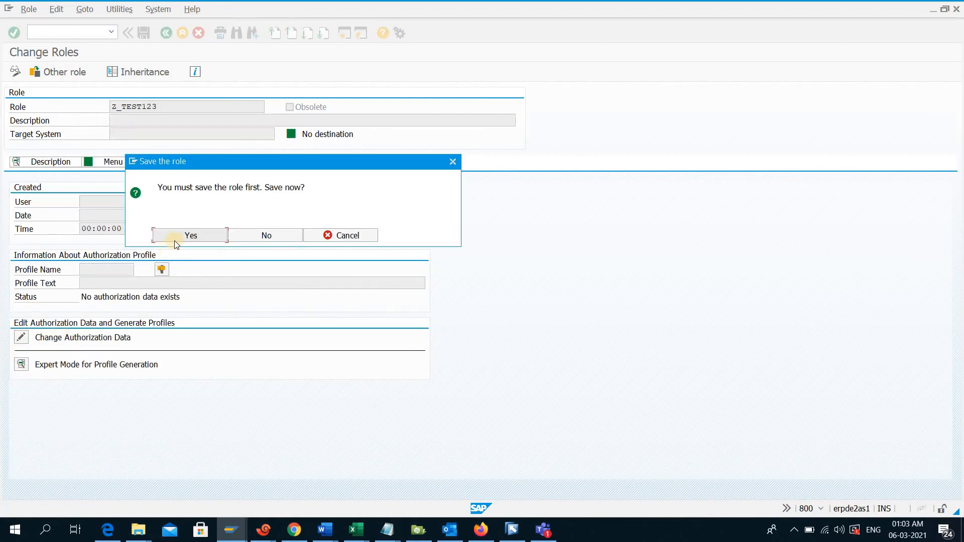
click(179, 234)
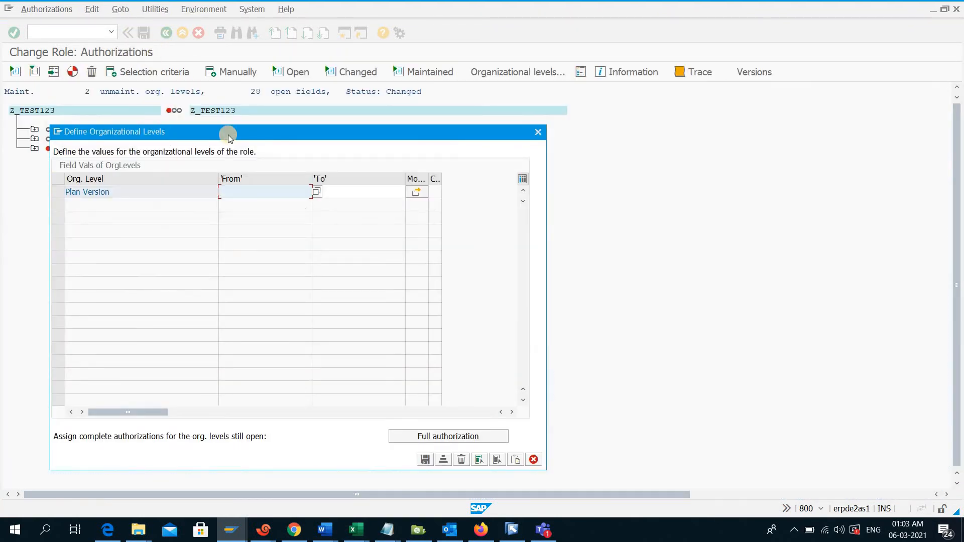
click(241, 193)
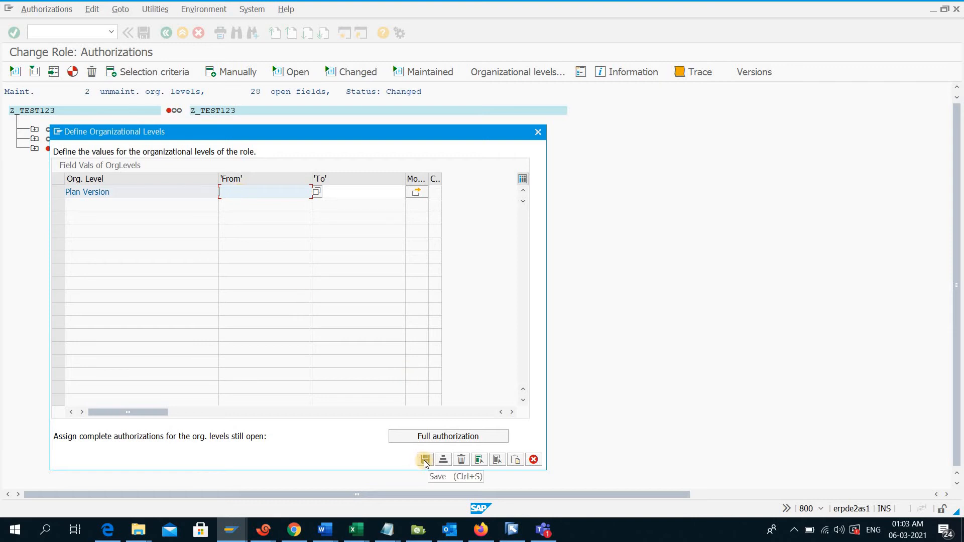
click(425, 460)
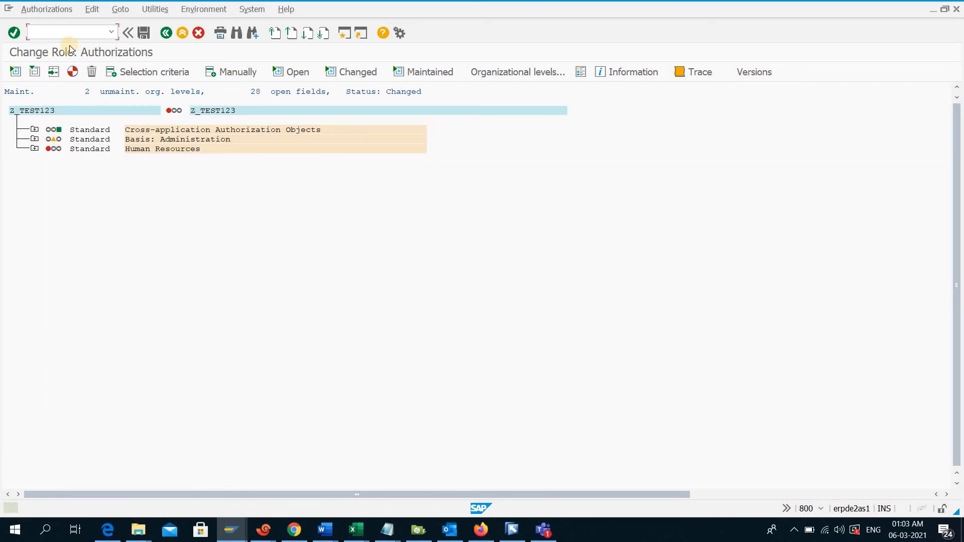
Generate the role's authorization profile despite open authorizations, accept the default profile name, and return to the role
click(73, 73)
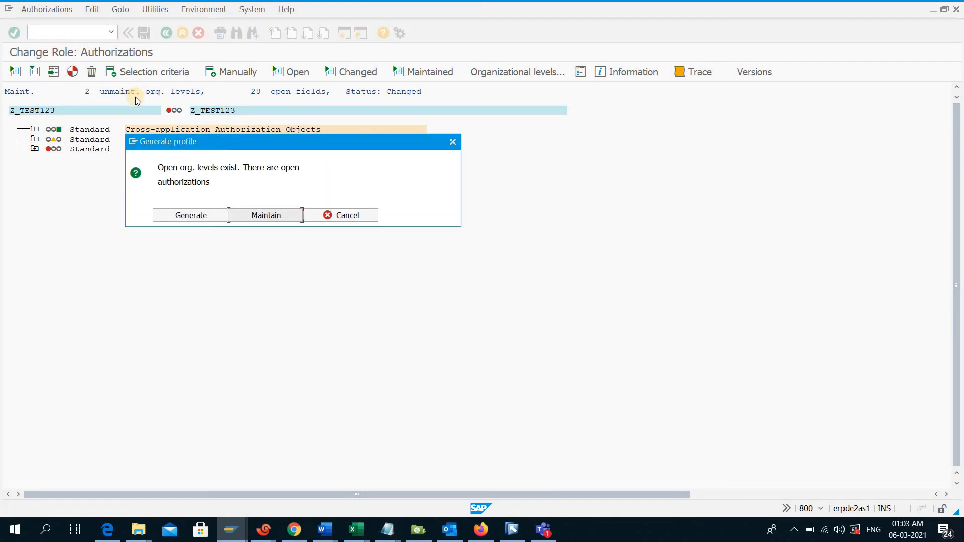
click(182, 210)
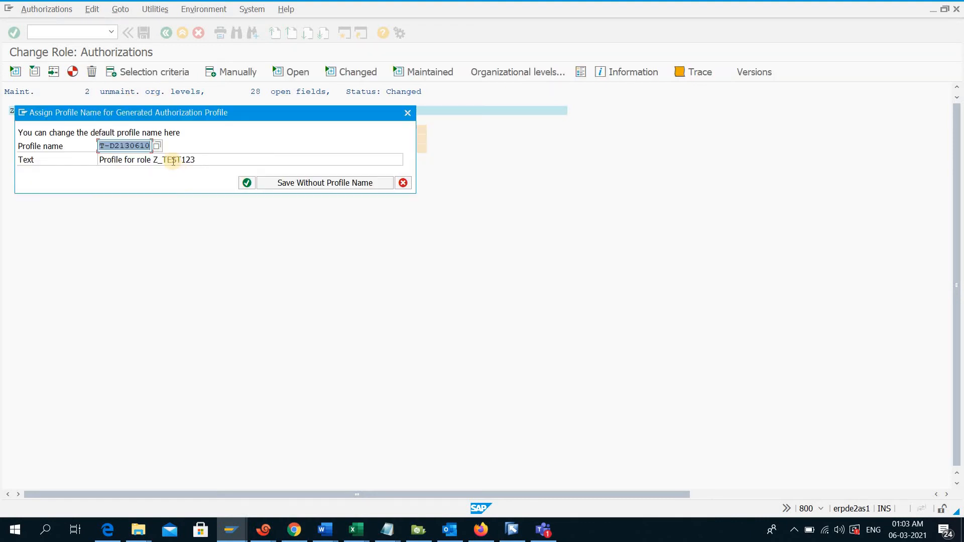
click(101, 146)
drag(101, 145, 158, 148)
click(246, 183)
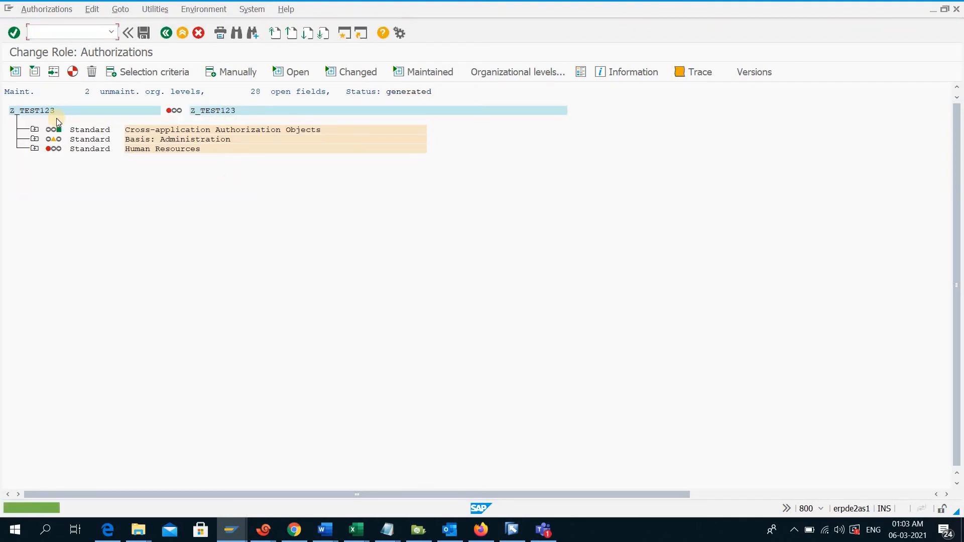
click(164, 36)
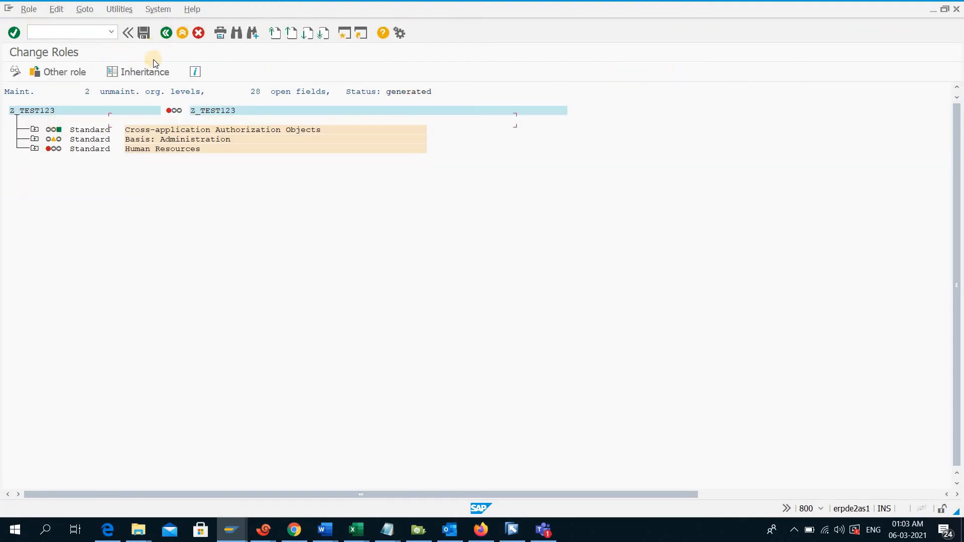
drag(163, 104, 111, 106)
right_click(129, 106)
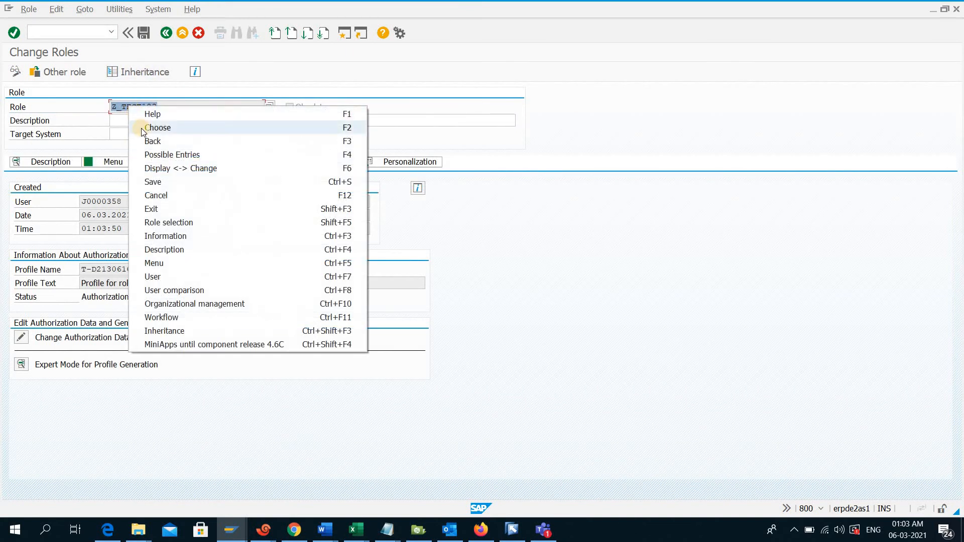
click(89, 97)
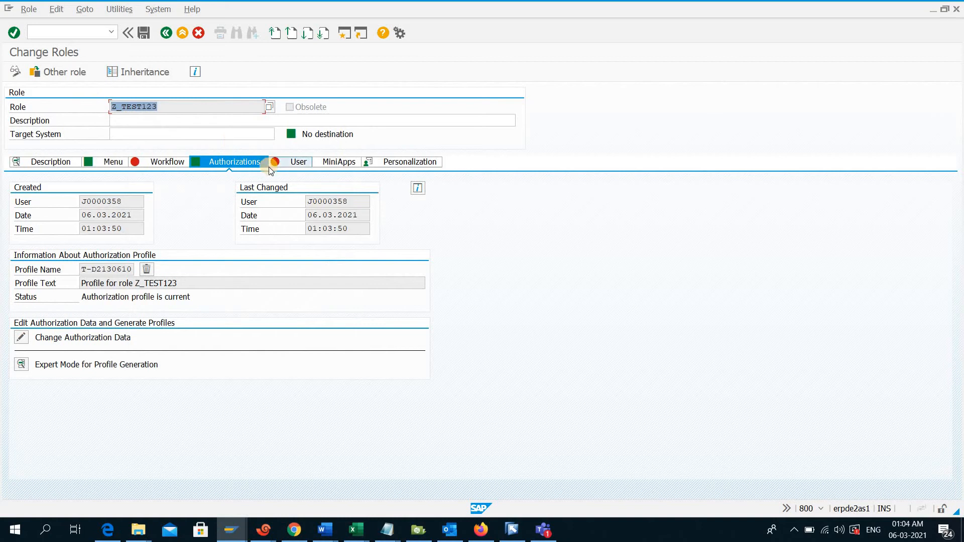
Assign user TEST123 to role Z_TEST123, run the user comparison with the role saved, and leave the role
click(290, 162)
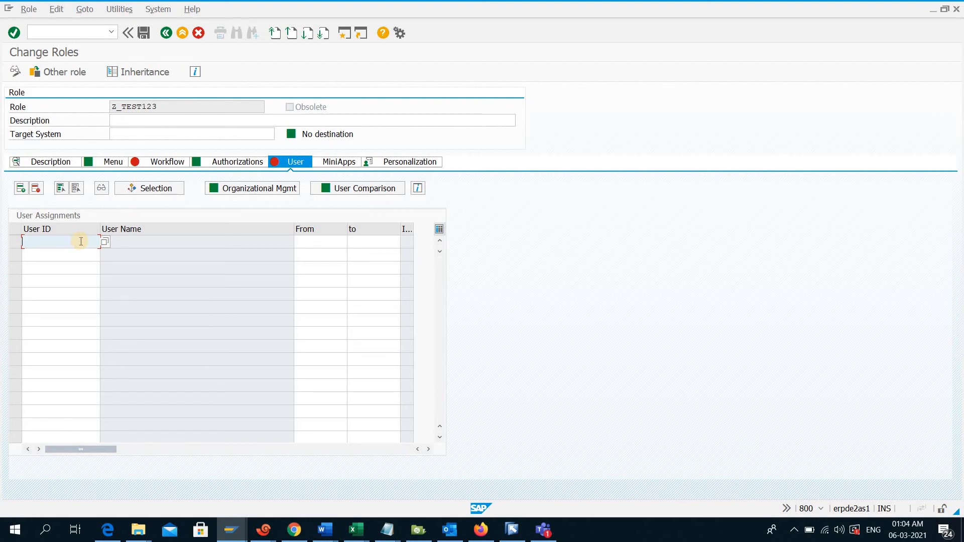
text(test123)
key(Return)
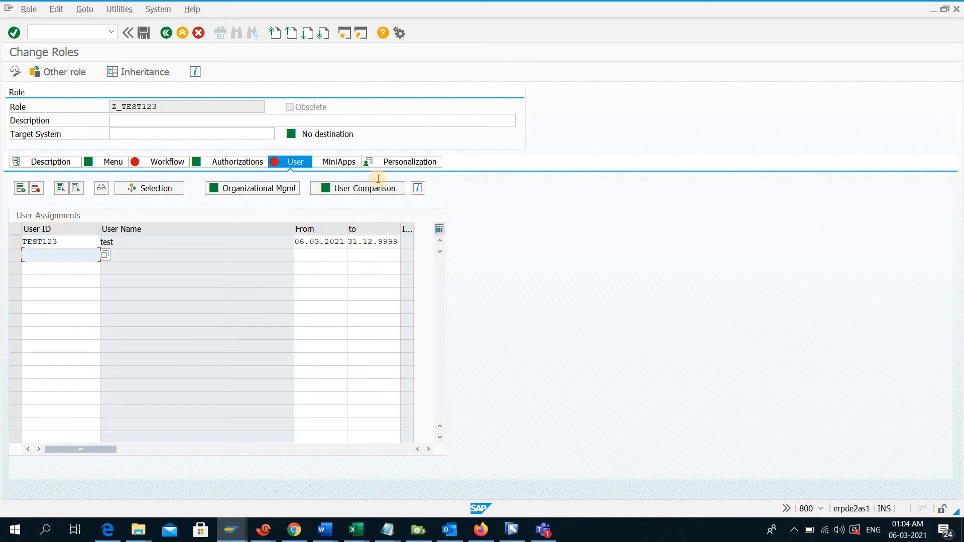
click(349, 191)
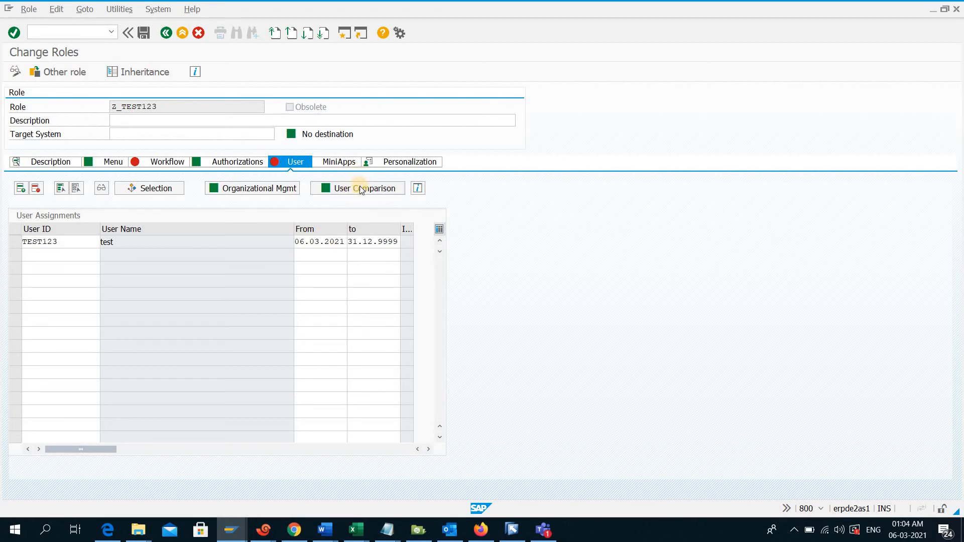
click(359, 190)
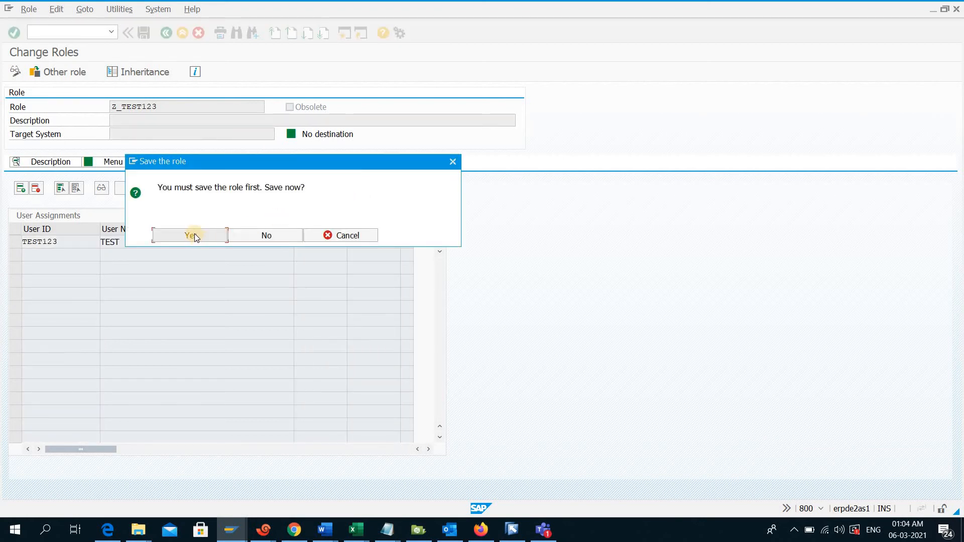
click(194, 236)
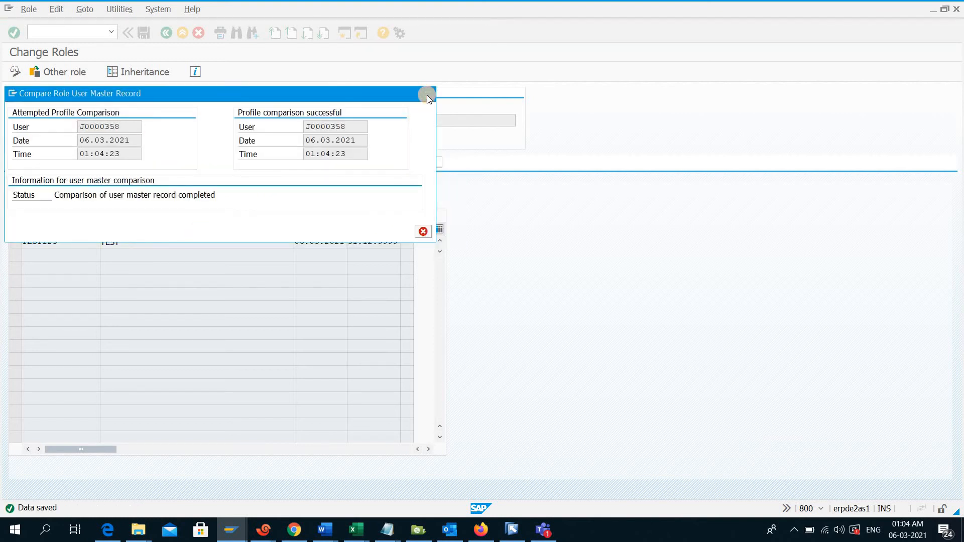
click(427, 94)
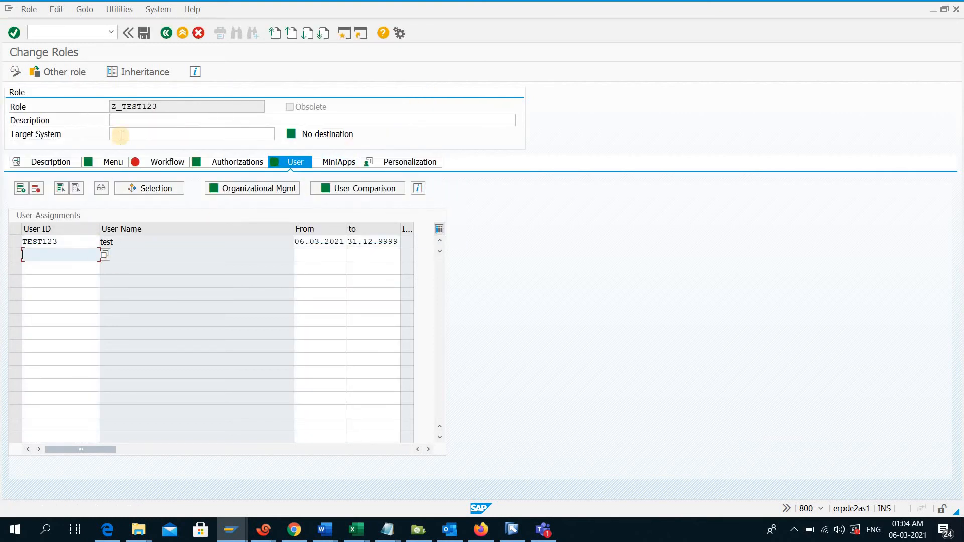
drag(165, 105, 109, 105)
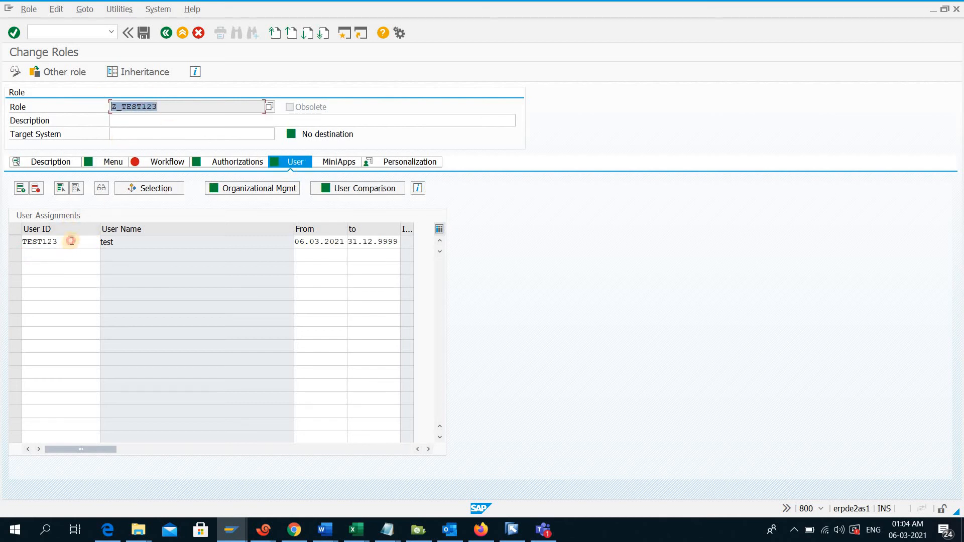
drag(69, 242, 17, 243)
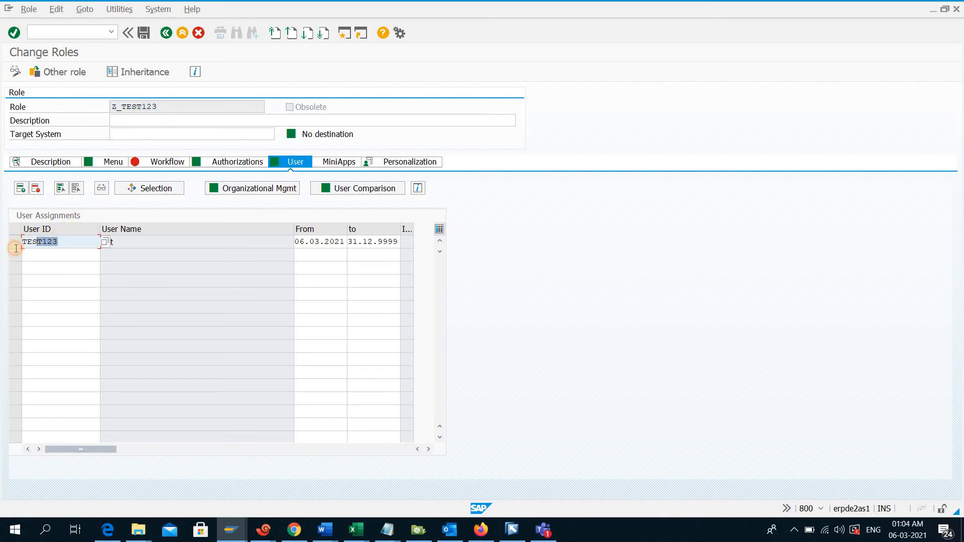
click(164, 35)
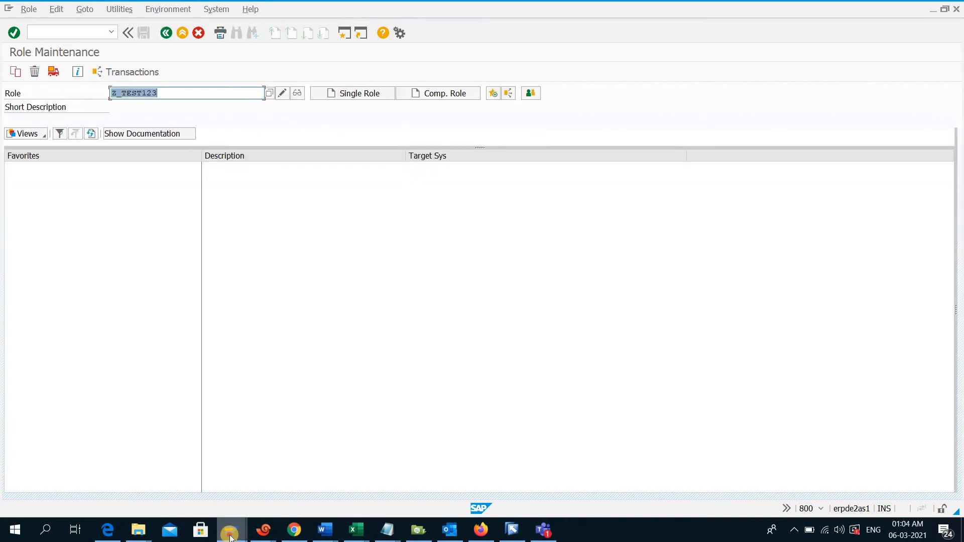
Switch to the TEST123 session and test access to user maintenance with transaction SU01, returning to SAP Easy Access
click(229, 537)
click(308, 487)
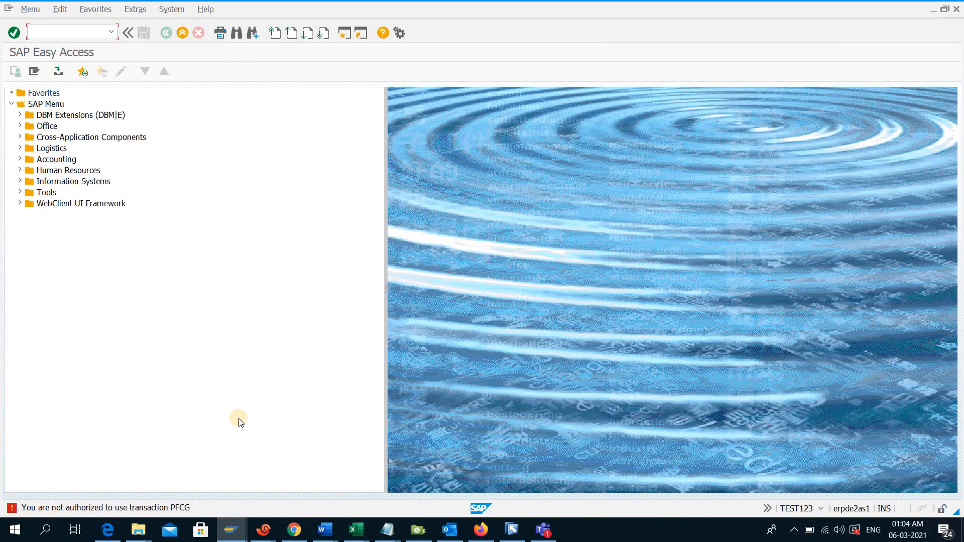
key(F3)
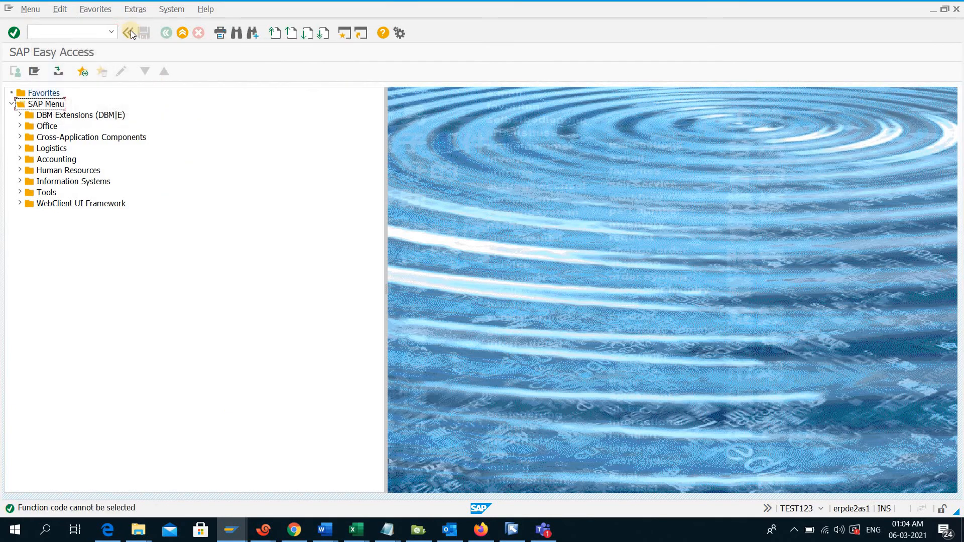
click(76, 34)
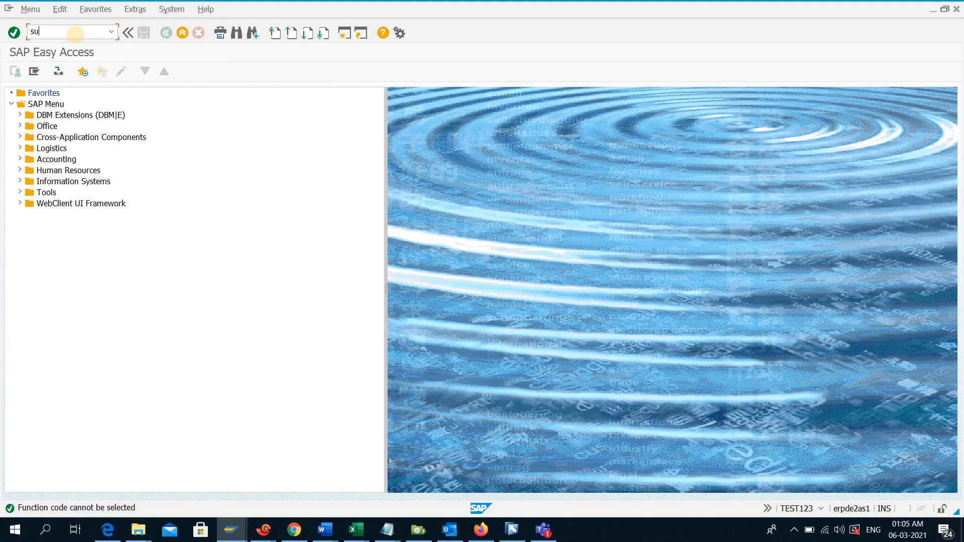
key(Return)
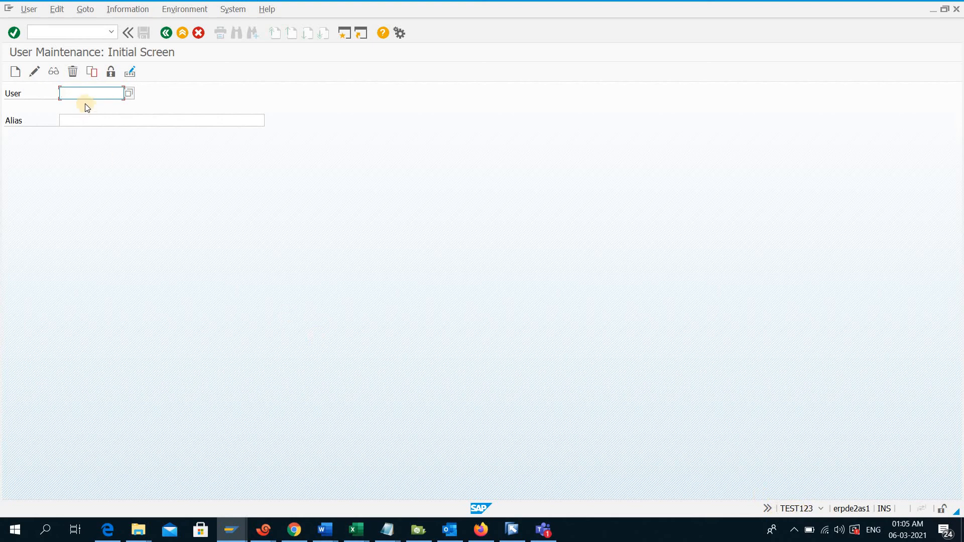
click(166, 34)
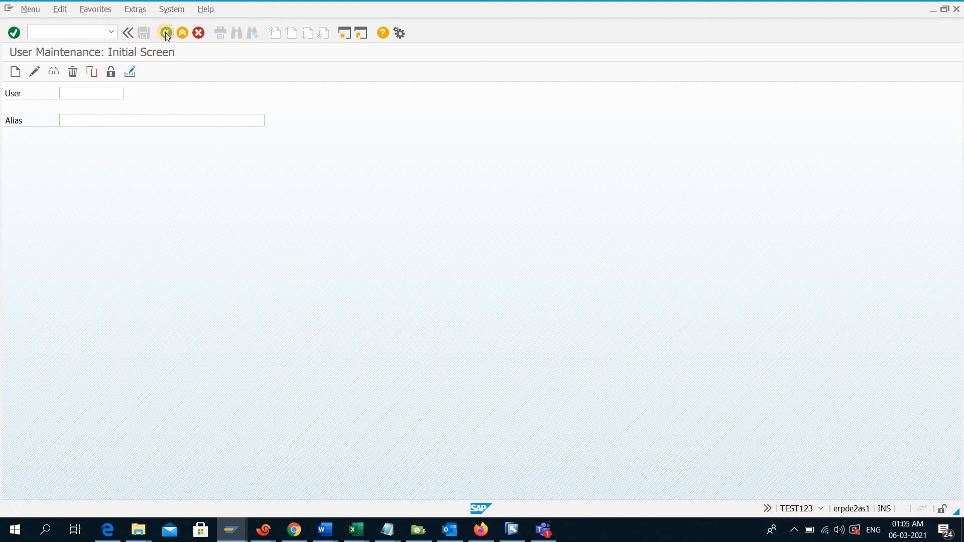
Test TEST123's access to job selection with transaction SM37, and return to SAP Easy Access
click(79, 35)
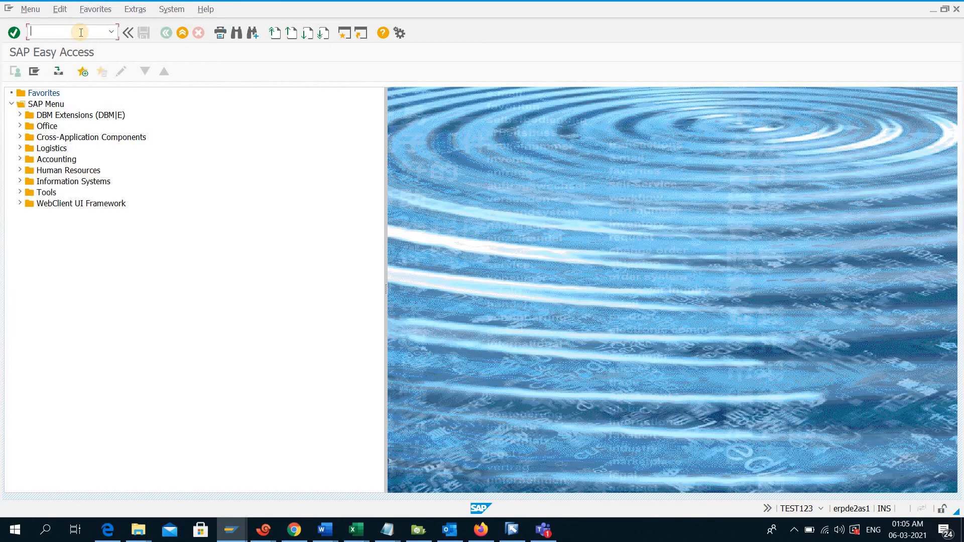
text(sm37)
key(Return)
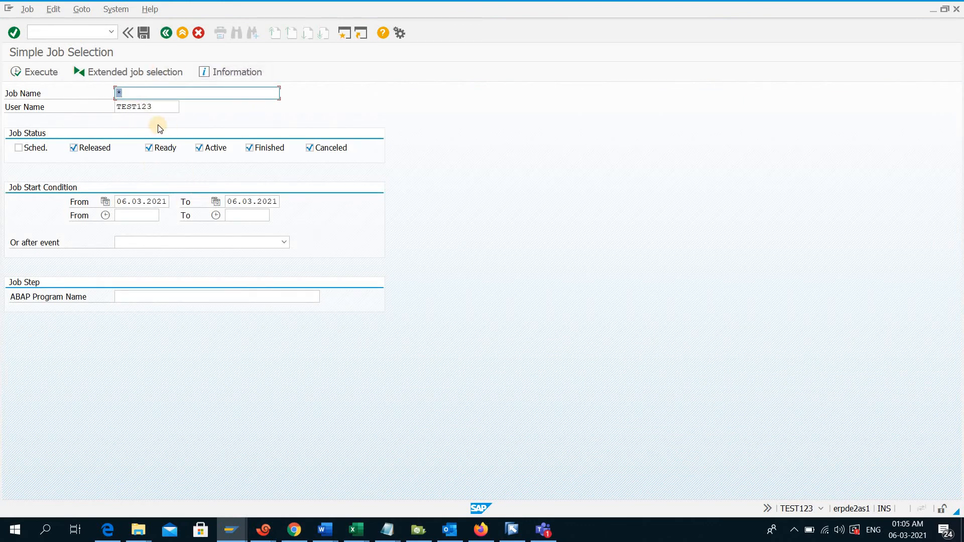
click(166, 33)
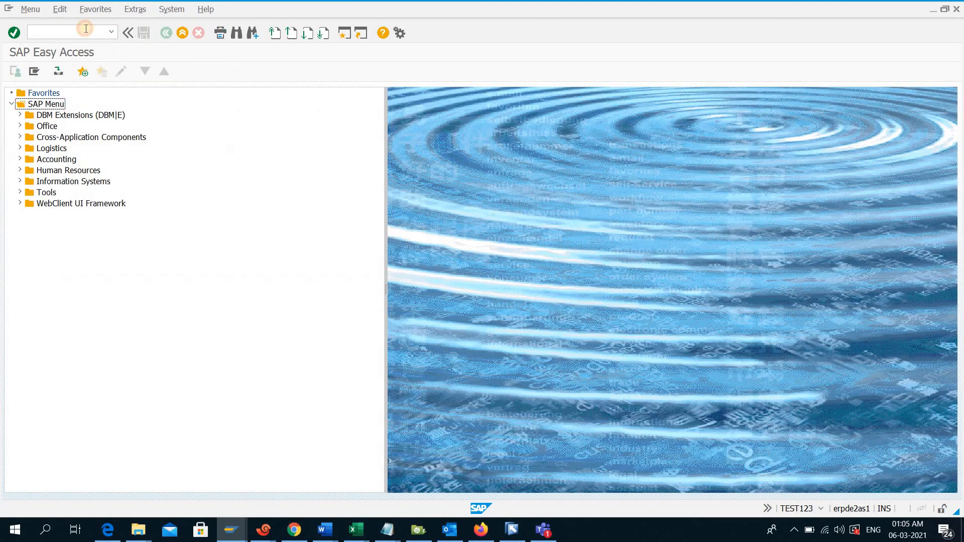
Test TEST123's access to role maintenance with transaction PFCG, and return to SAP Easy Access
click(86, 30)
text(pfc)
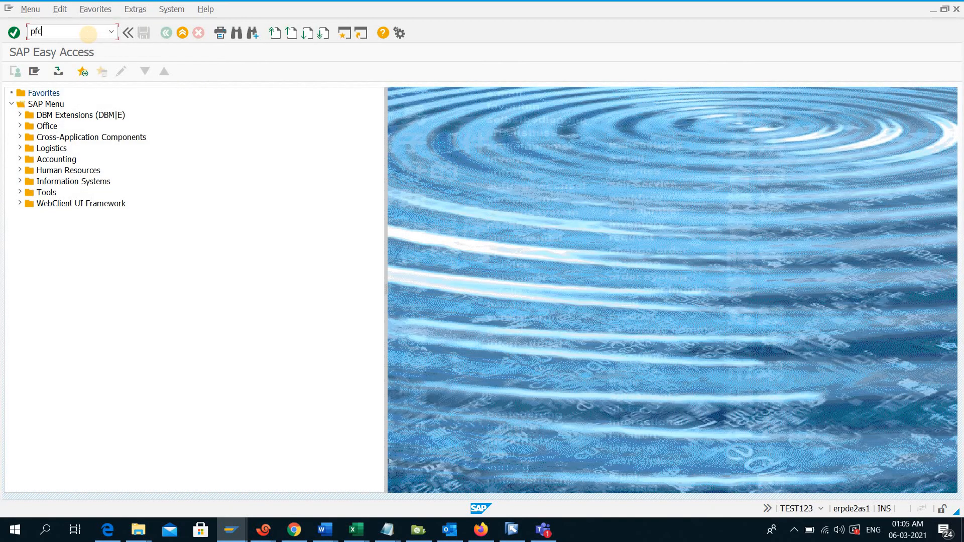
text(g)
key(Return)
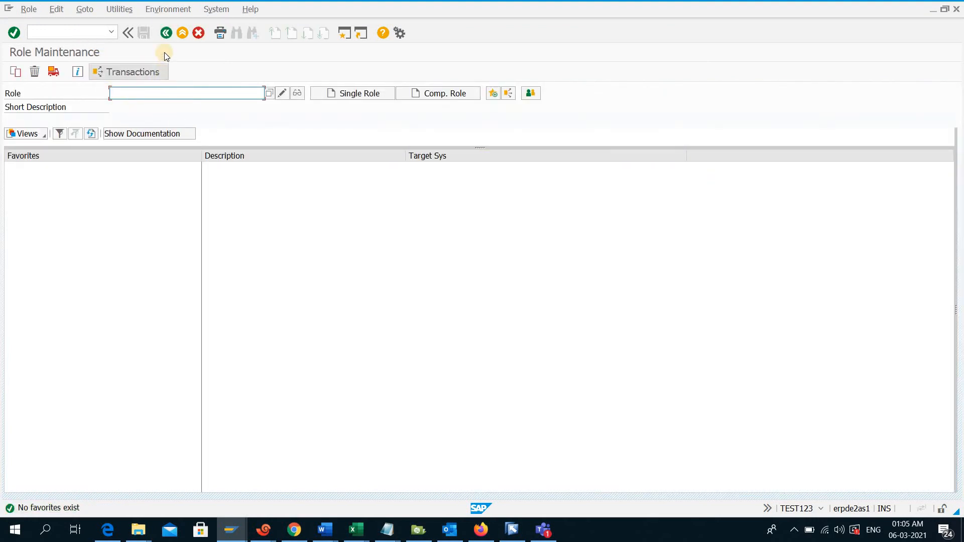
click(165, 33)
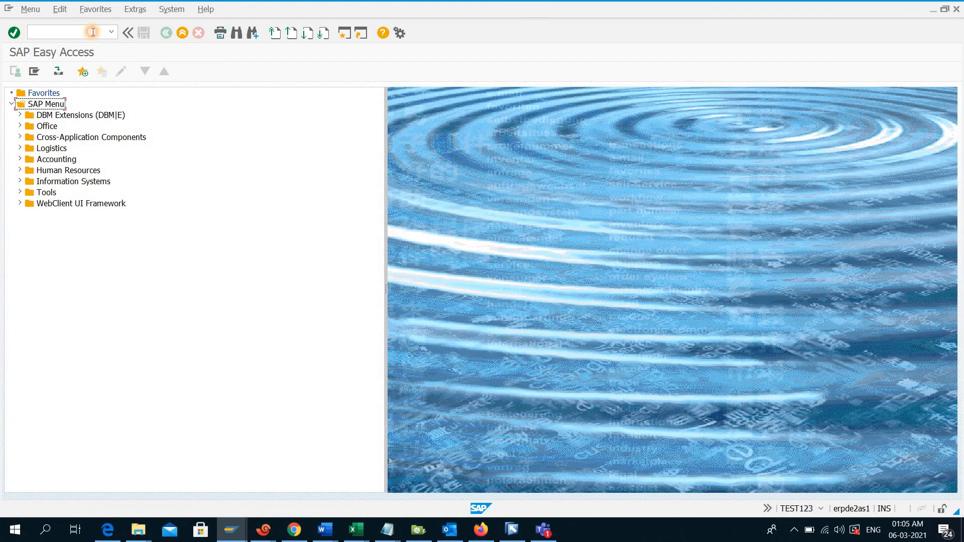
Try to open transactions SM36 and ST22, which are not in the role menu, as TEST123
click(93, 34)
key(Return)
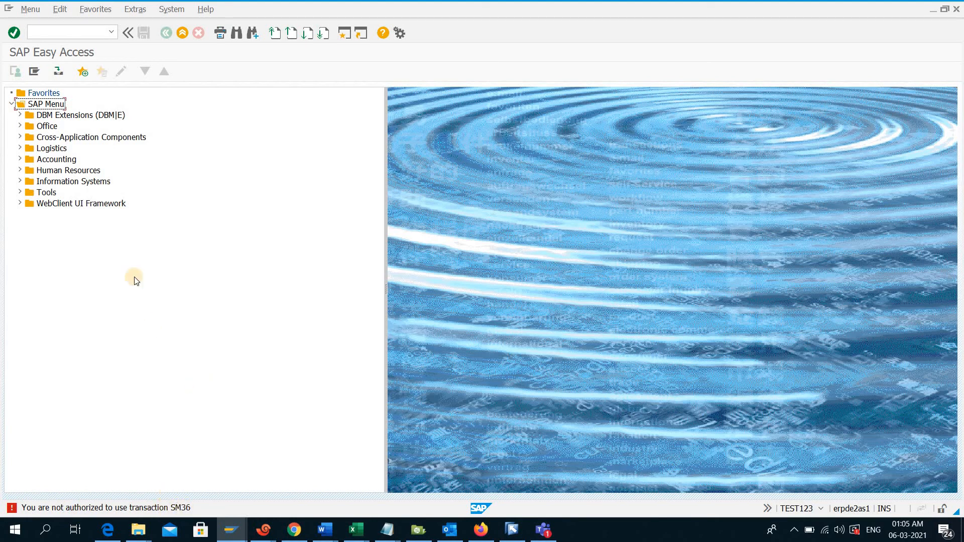
click(96, 28)
text(st22)
key(Return)
Switch to the administrator's Role Maintenance session, leave the transaction, and start user maintenance with SU01
click(230, 530)
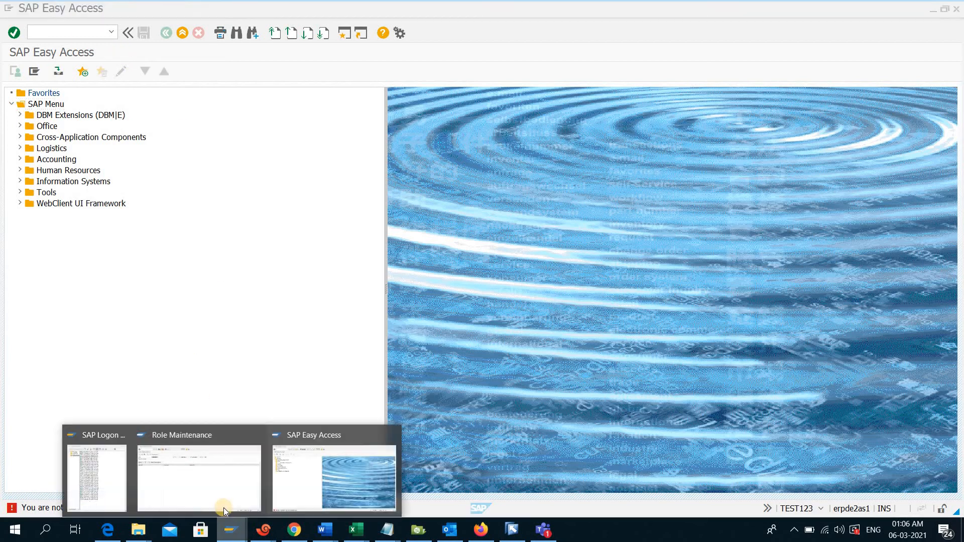
click(196, 471)
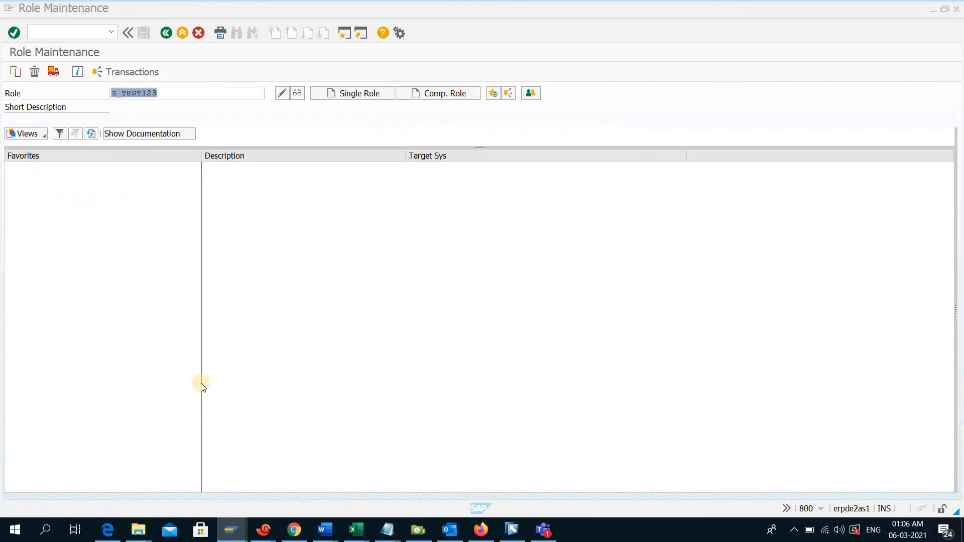
click(76, 32)
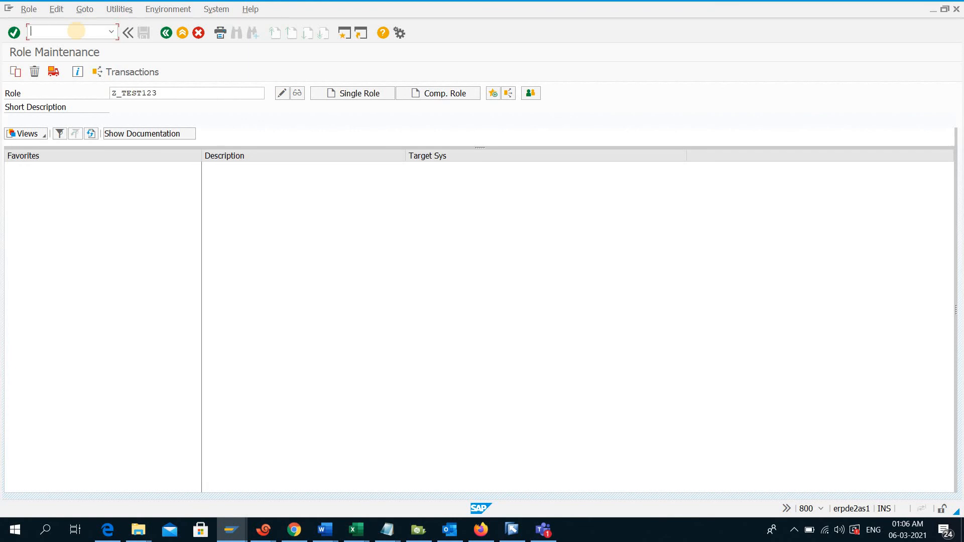
text(/n)
key(Return)
text(su01)
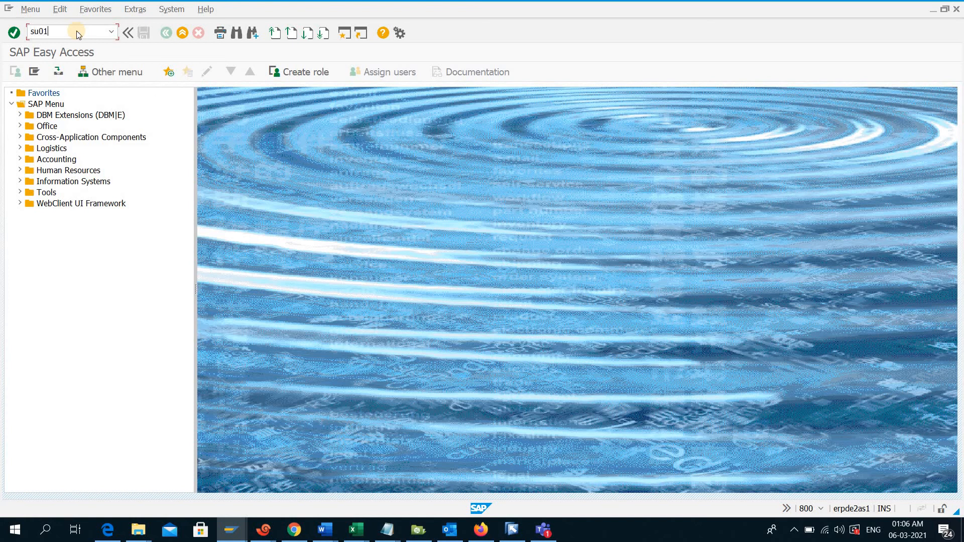
key(Return)
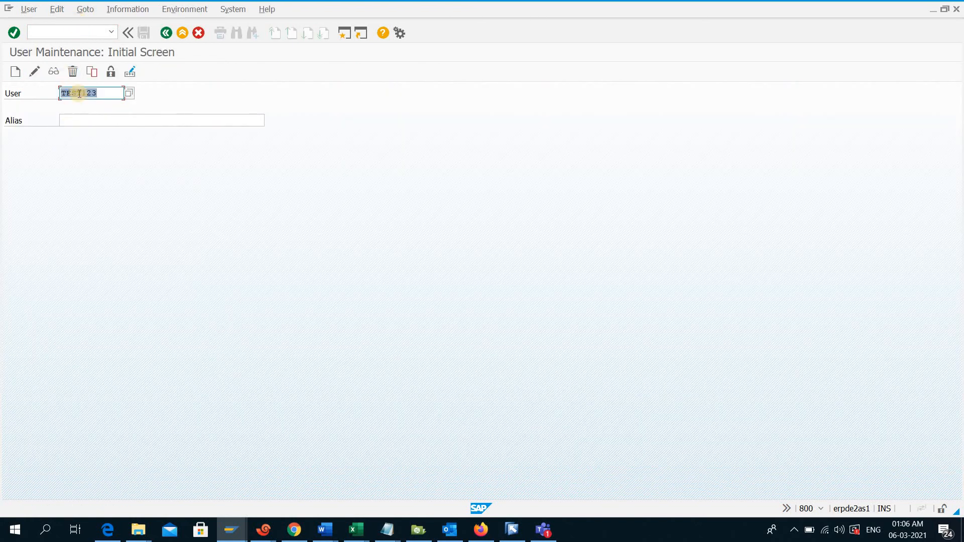
Open user TEST123 for change and begin entering an additional authorization profile starting with "sap" below the Z_TEST123 role profile
click(35, 72)
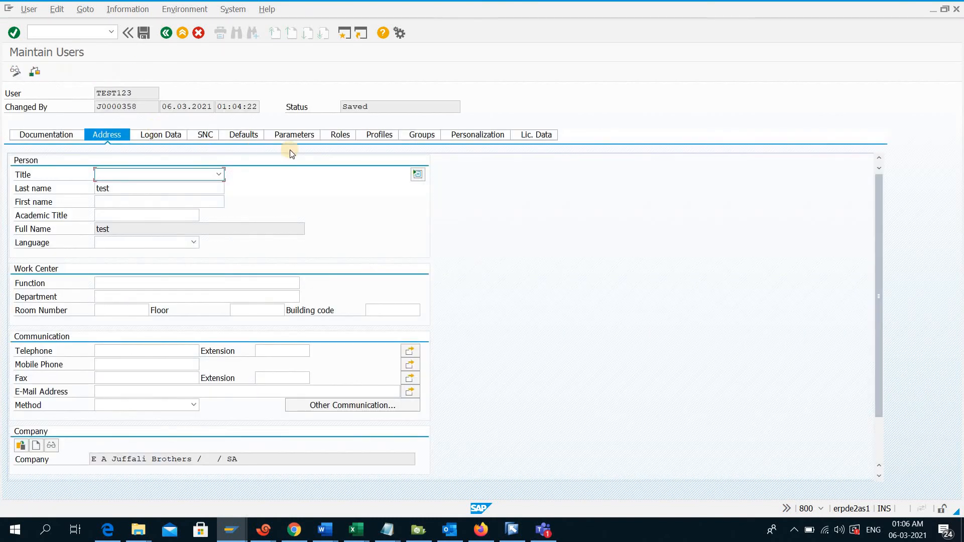
click(377, 135)
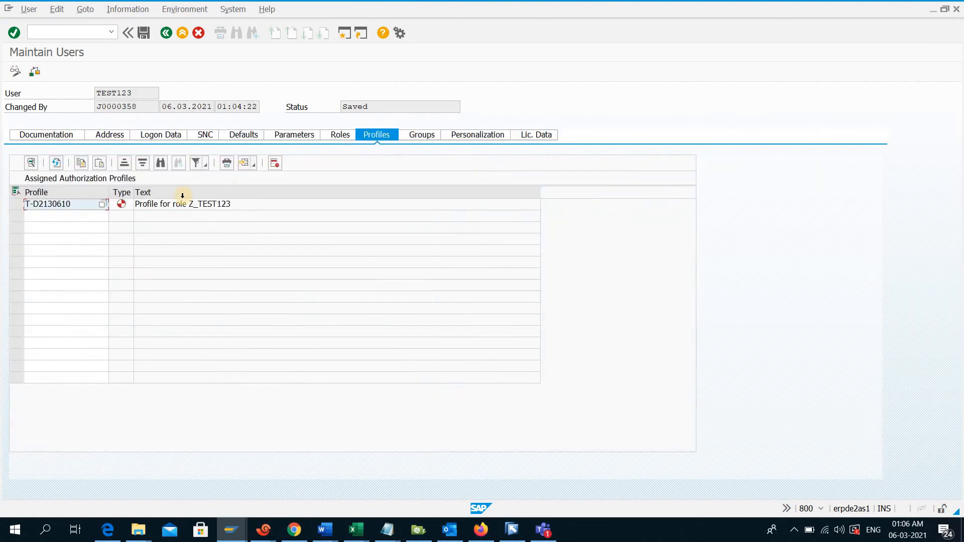
click(35, 216)
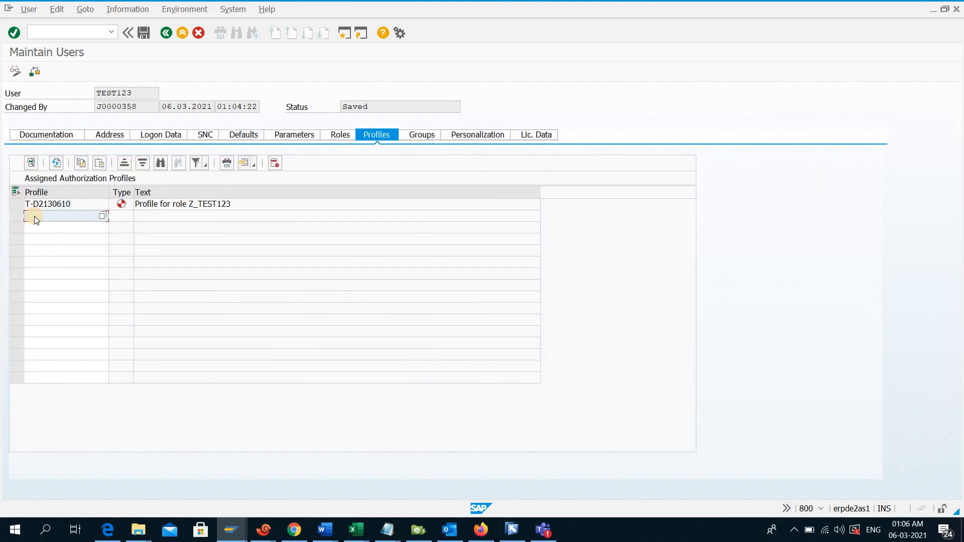
text(sap)
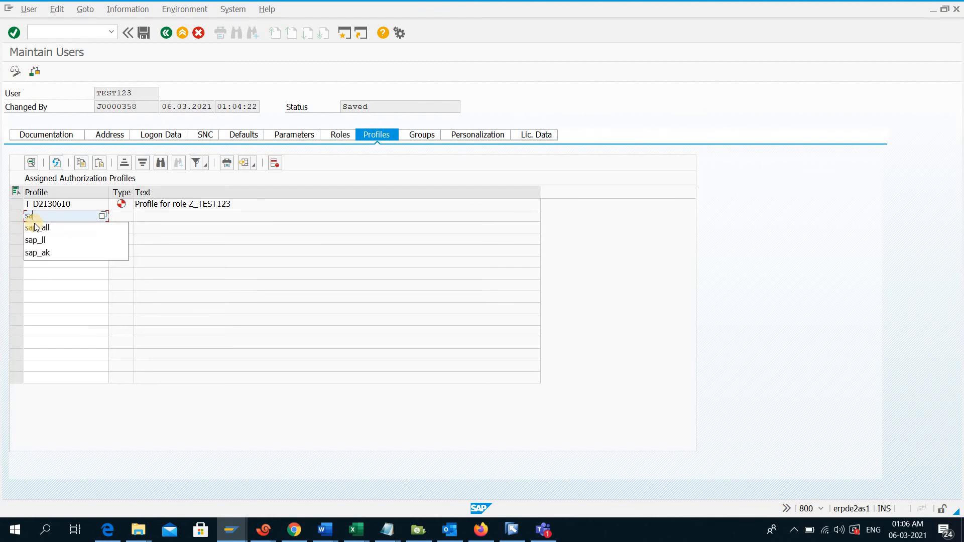
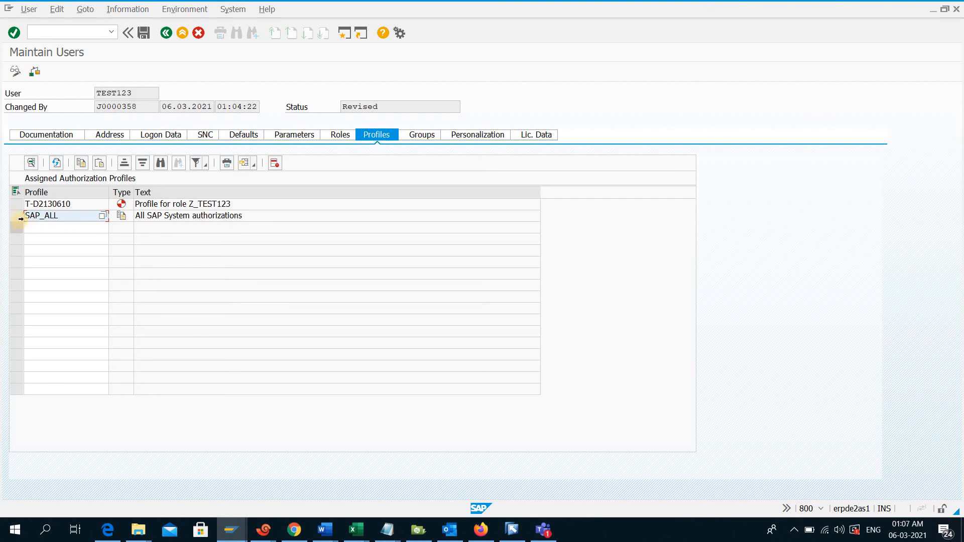
Review user TEST123's profile and role assignments, and save the user with the additional SAP_ALL profile
click(17, 216)
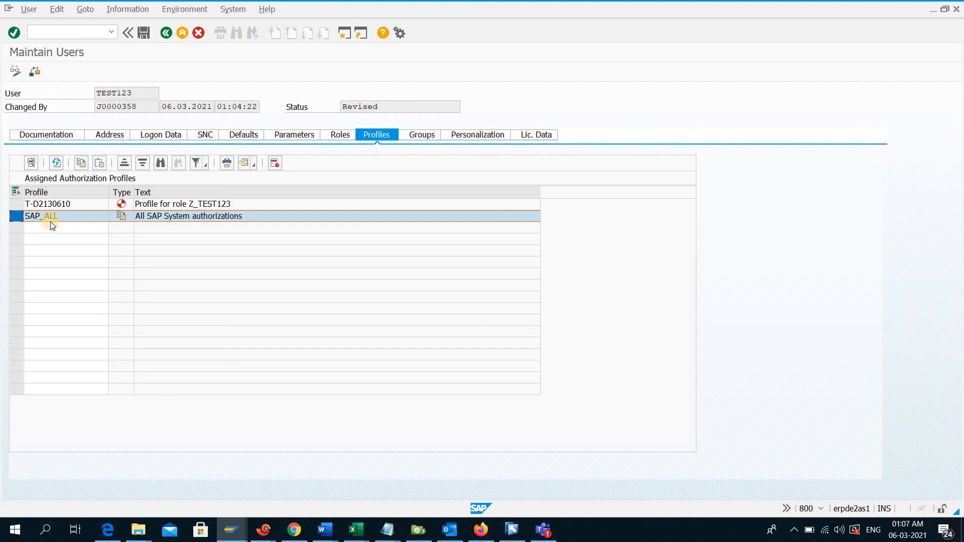
click(17, 205)
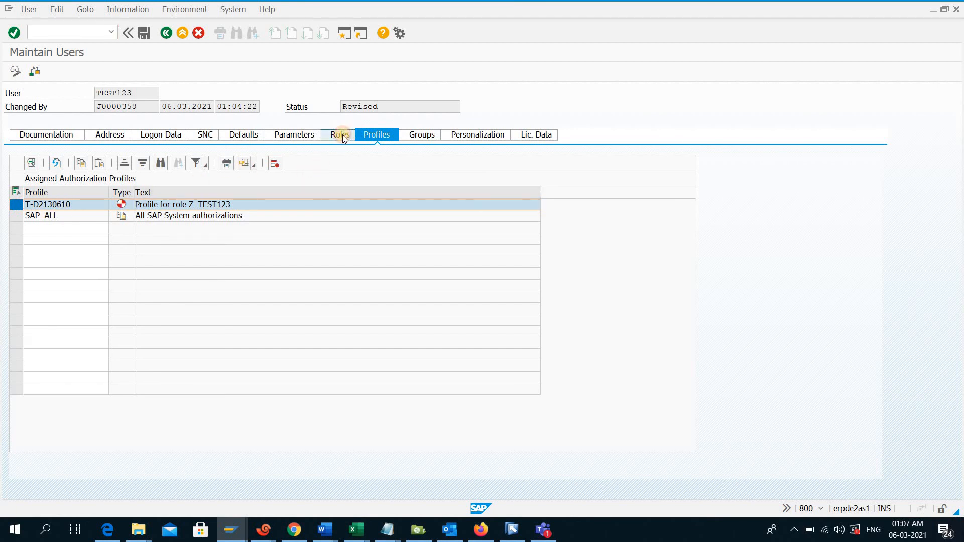
click(336, 136)
click(376, 134)
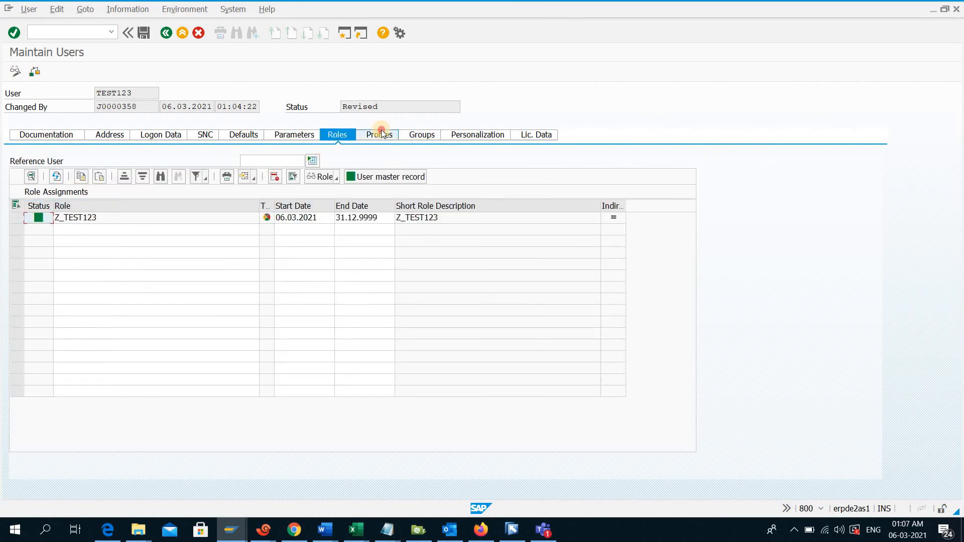
click(86, 218)
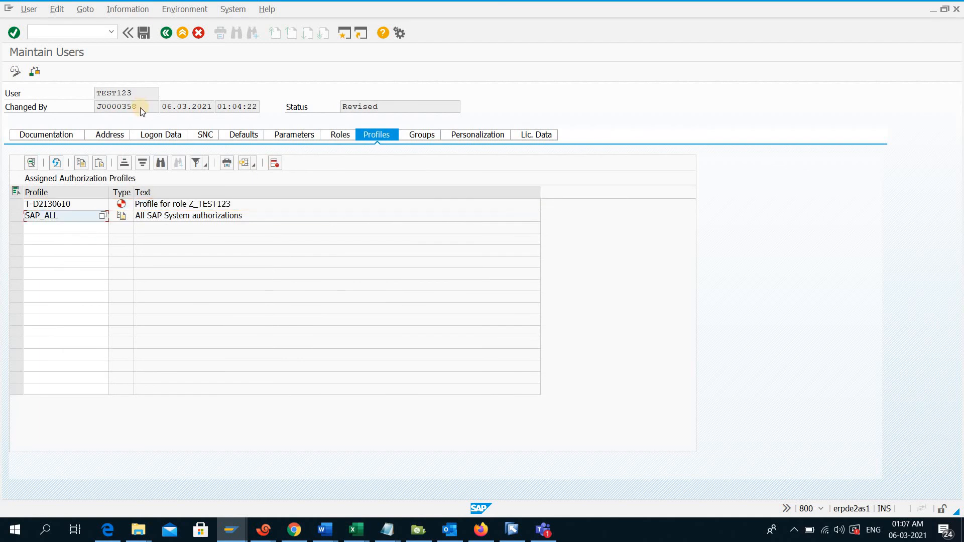
drag(107, 94, 132, 93)
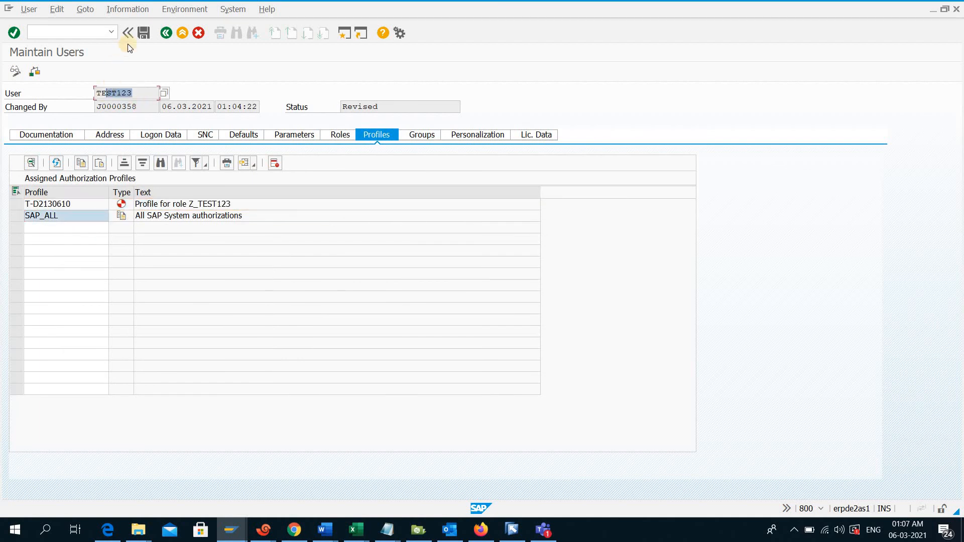
click(150, 32)
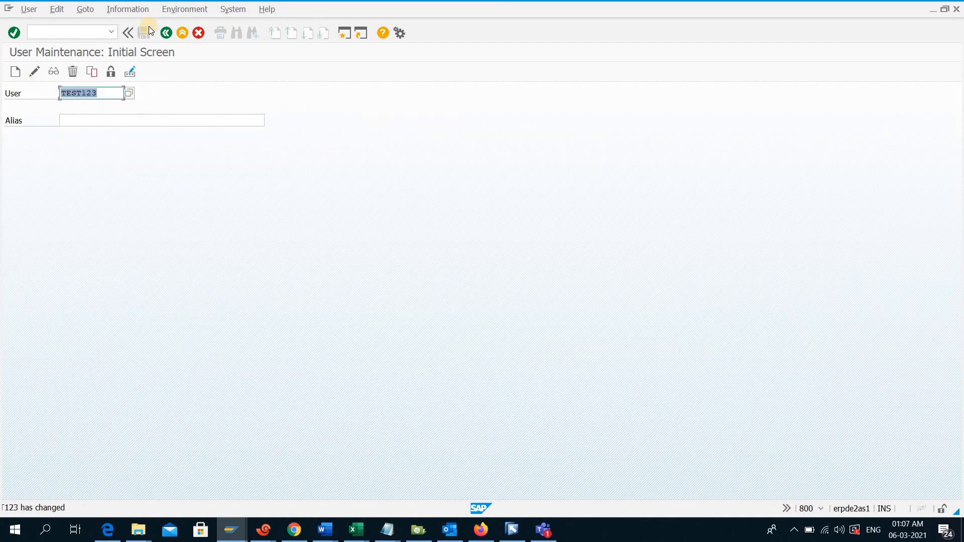
Switch to TEST123's SAP Easy Access session, test access to transaction ST22, and return to SAP Easy Access
click(231, 528)
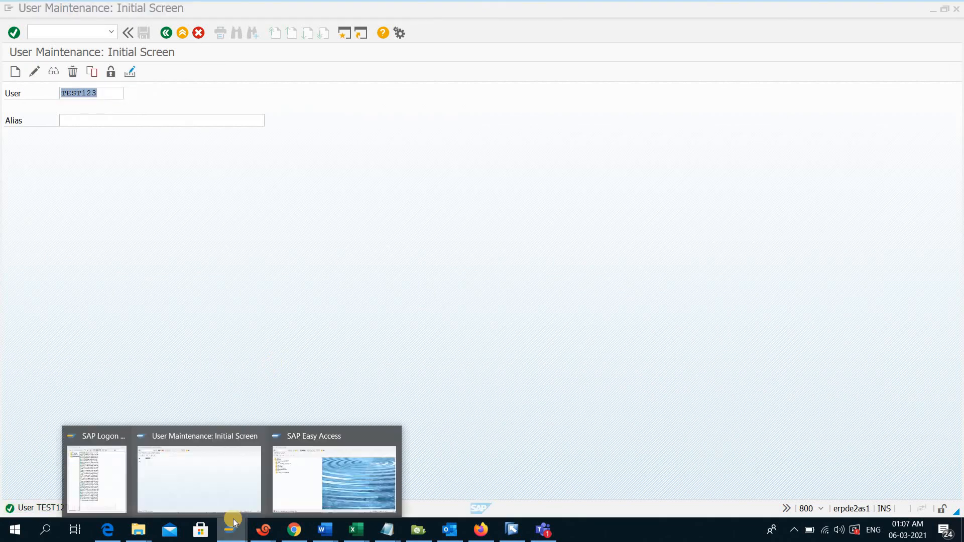
click(317, 462)
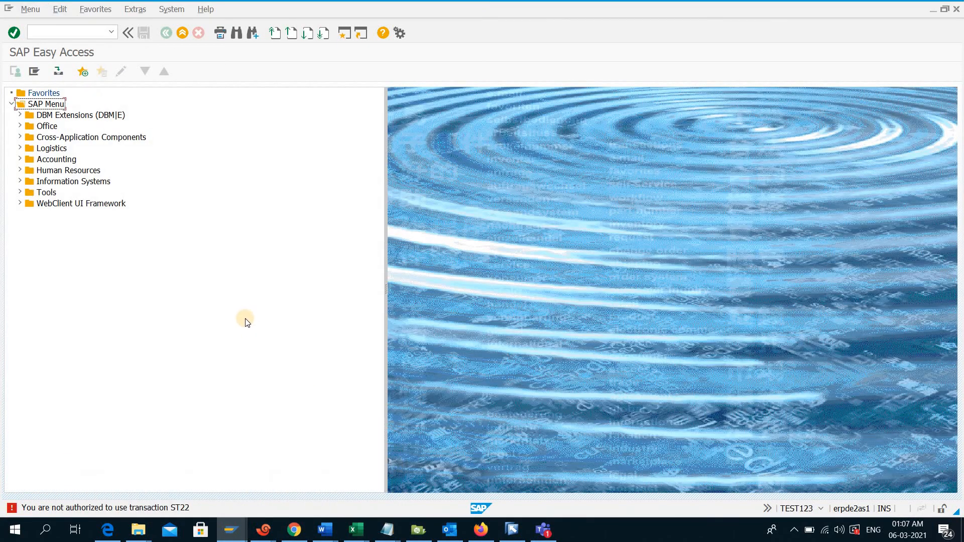
click(55, 29)
text(st22)
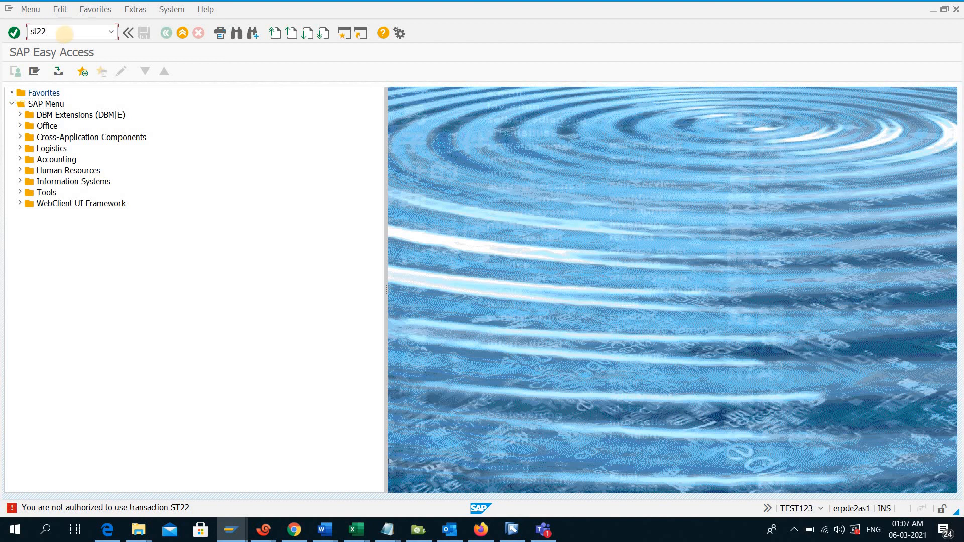
key(Return)
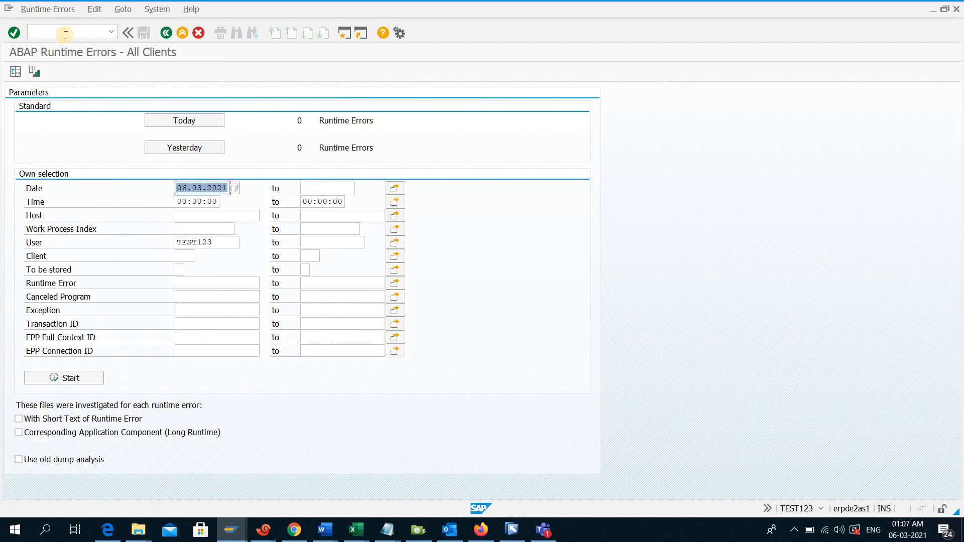
key(F3)
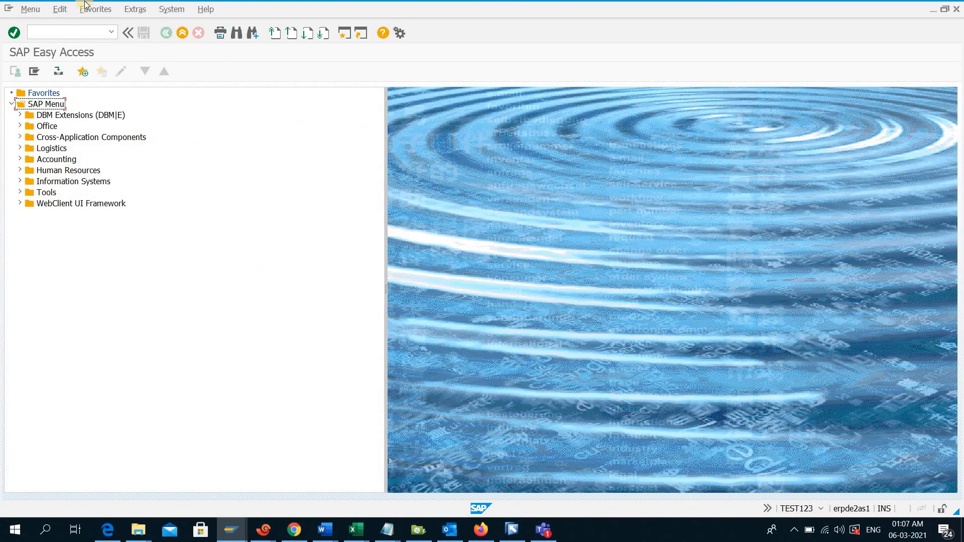
Test TEST123's access to background job definition with transaction SM36, and return to SAP Easy Access
click(48, 32)
text(s)
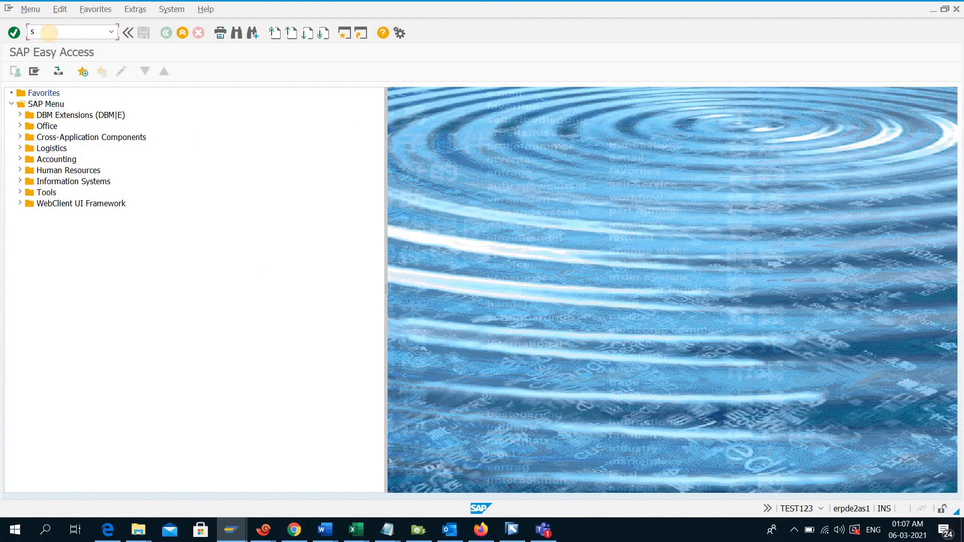
text(m36)
key(Return)
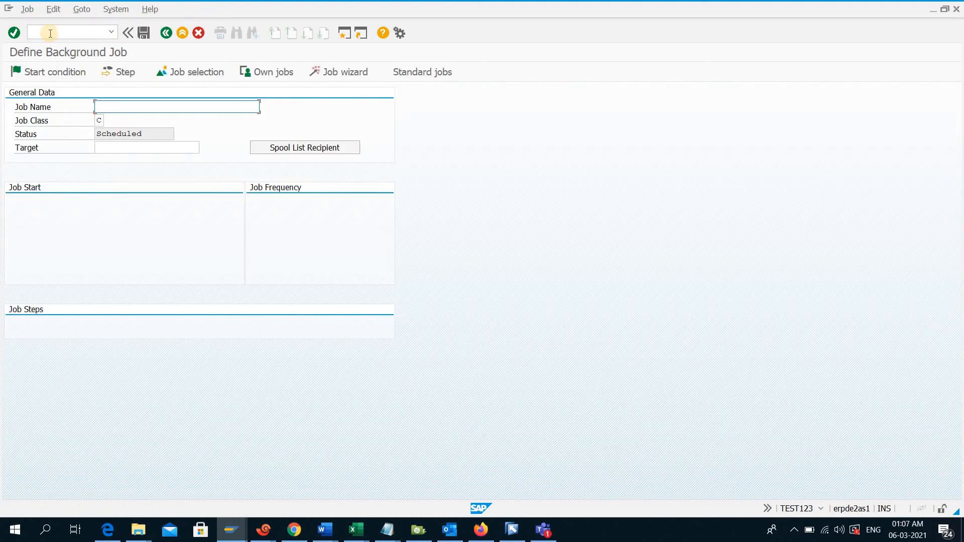
key(F3)
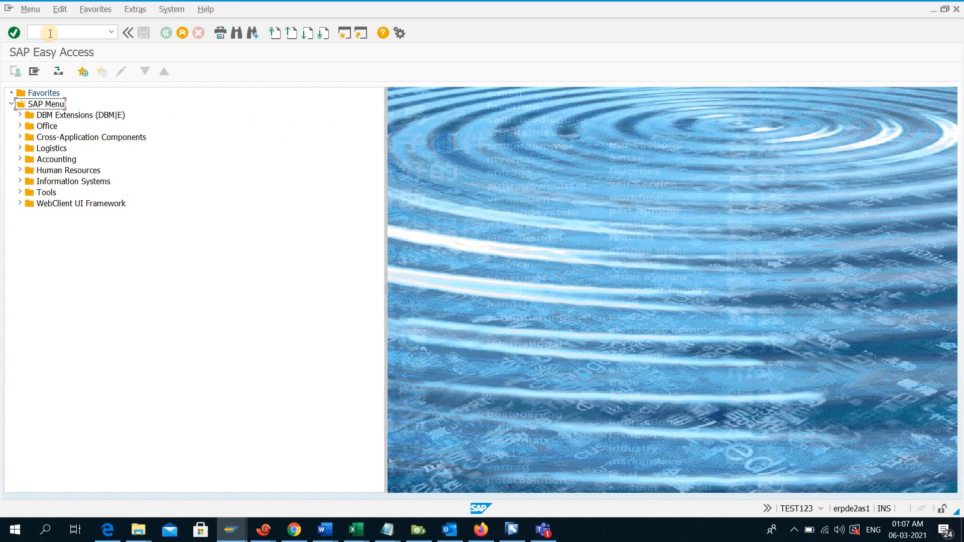
Test TEST123's access to material creation with transaction MM01, and end the transaction with /n
click(50, 33)
text(mm01)
key(Return)
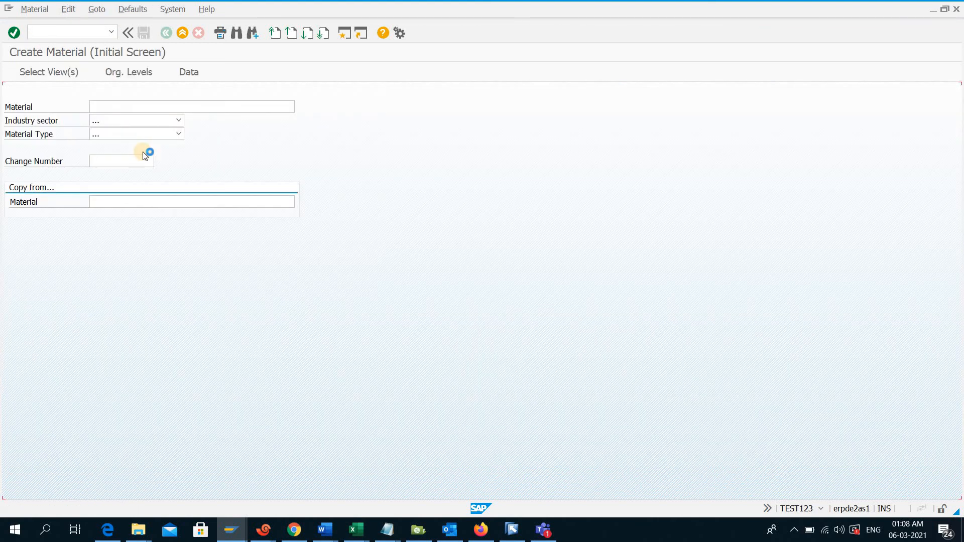
click(103, 34)
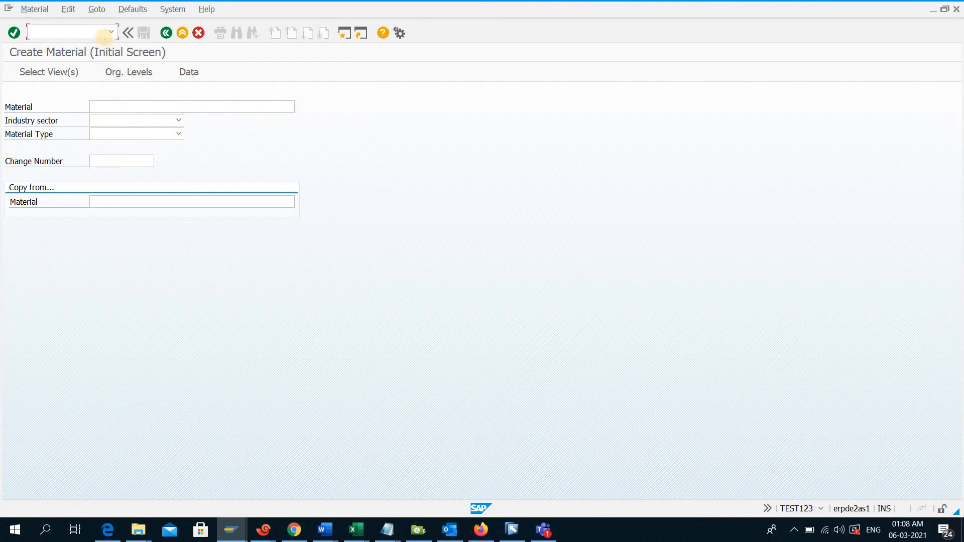
text(/n)
key(Return)
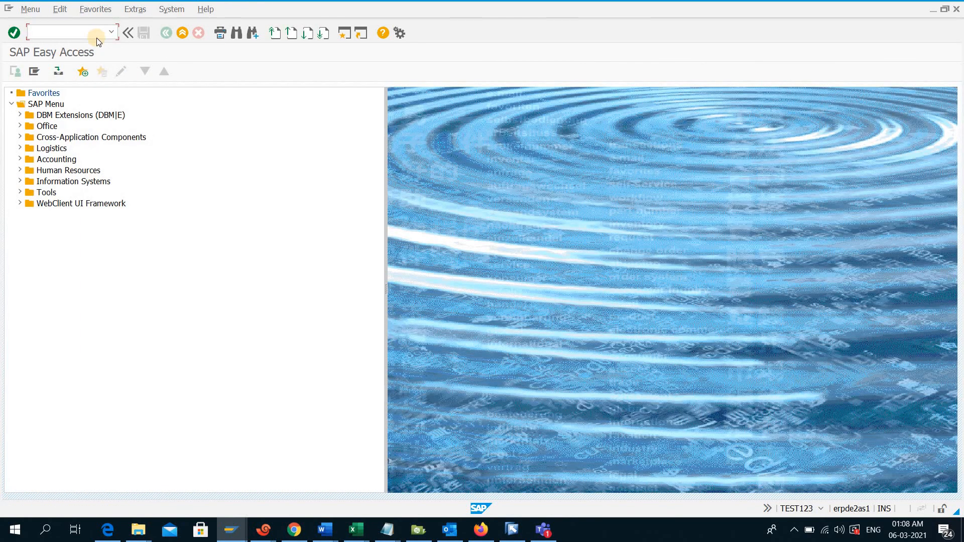